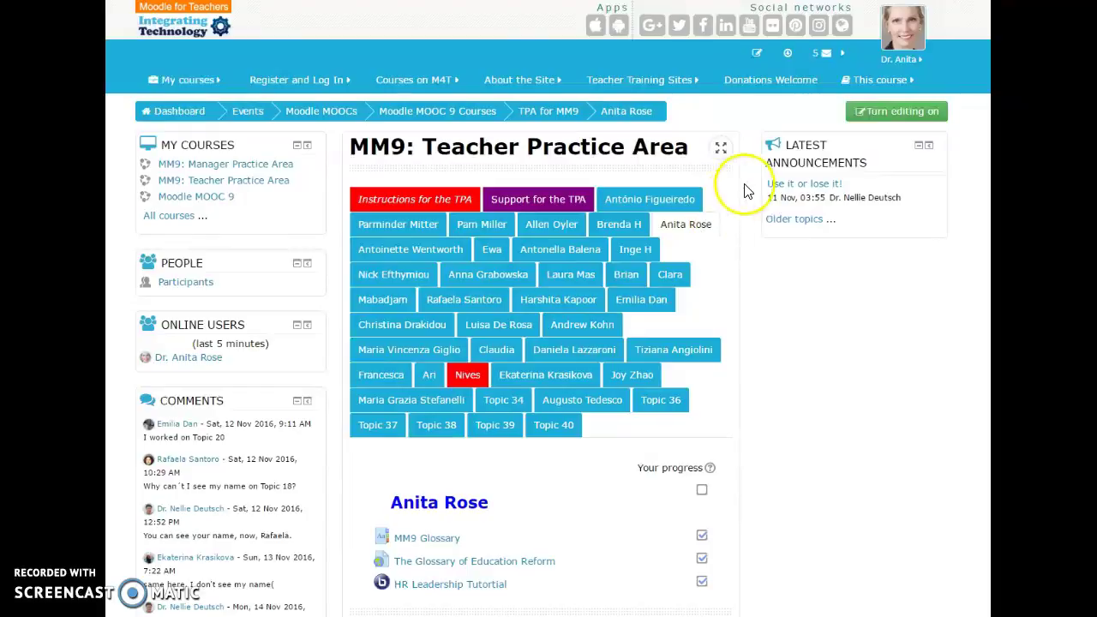
left_click(907, 118)
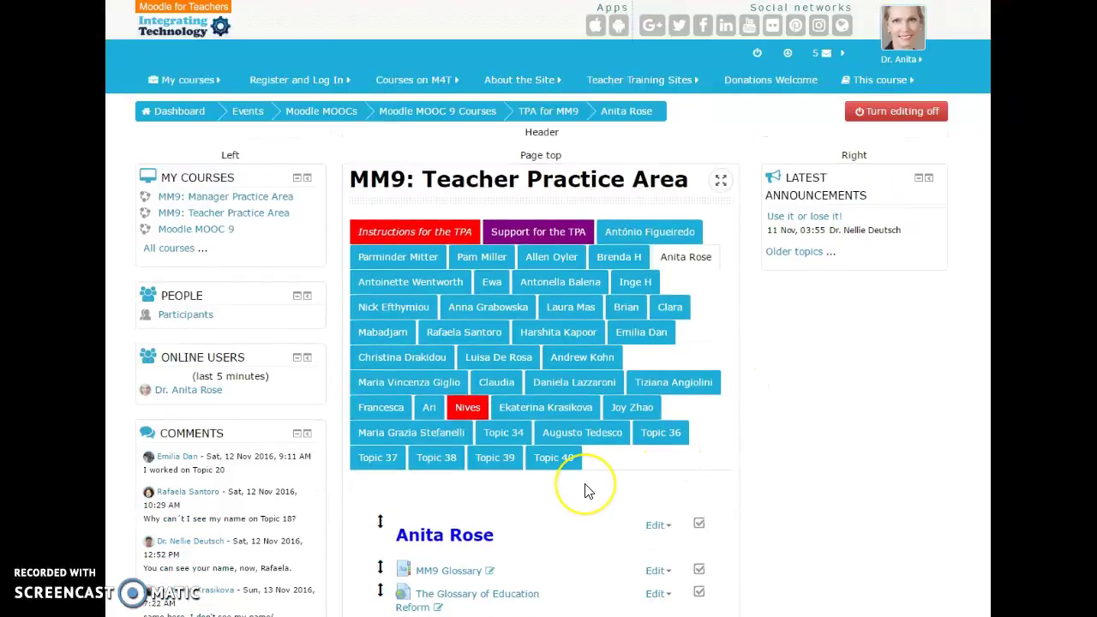
scroll(583, 489, "down", 3)
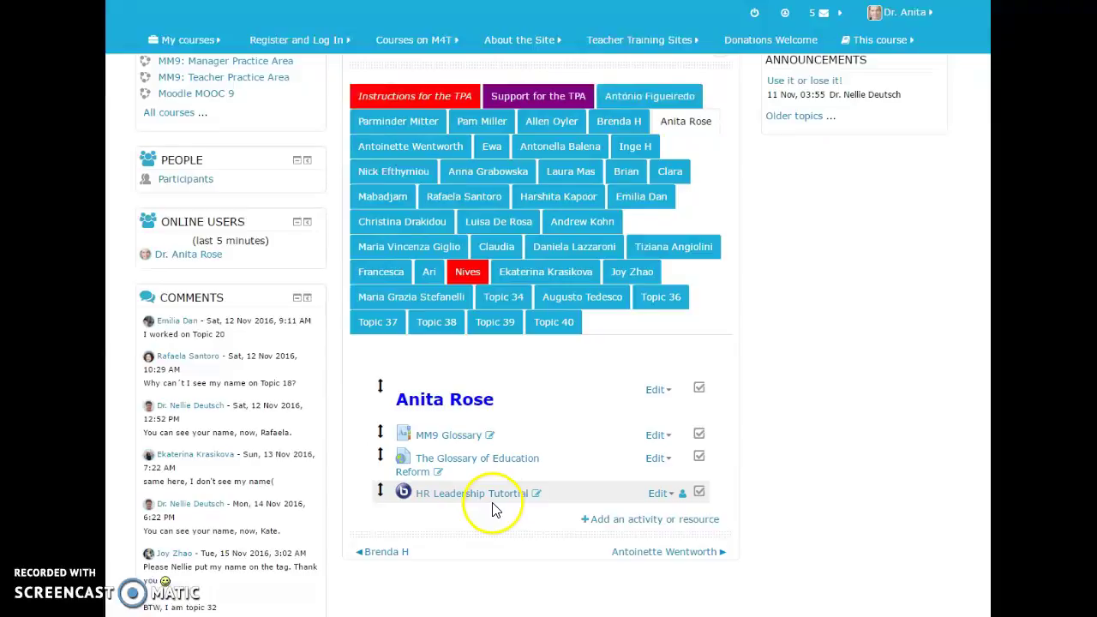
left_click(620, 520)
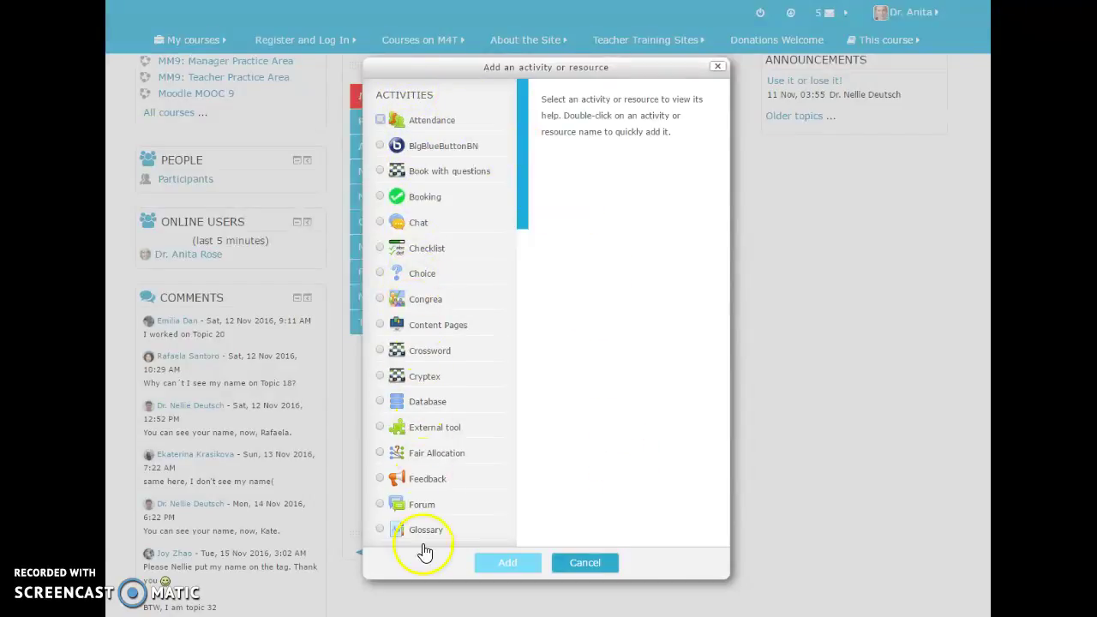
left_click_drag(523, 176, 500, 509)
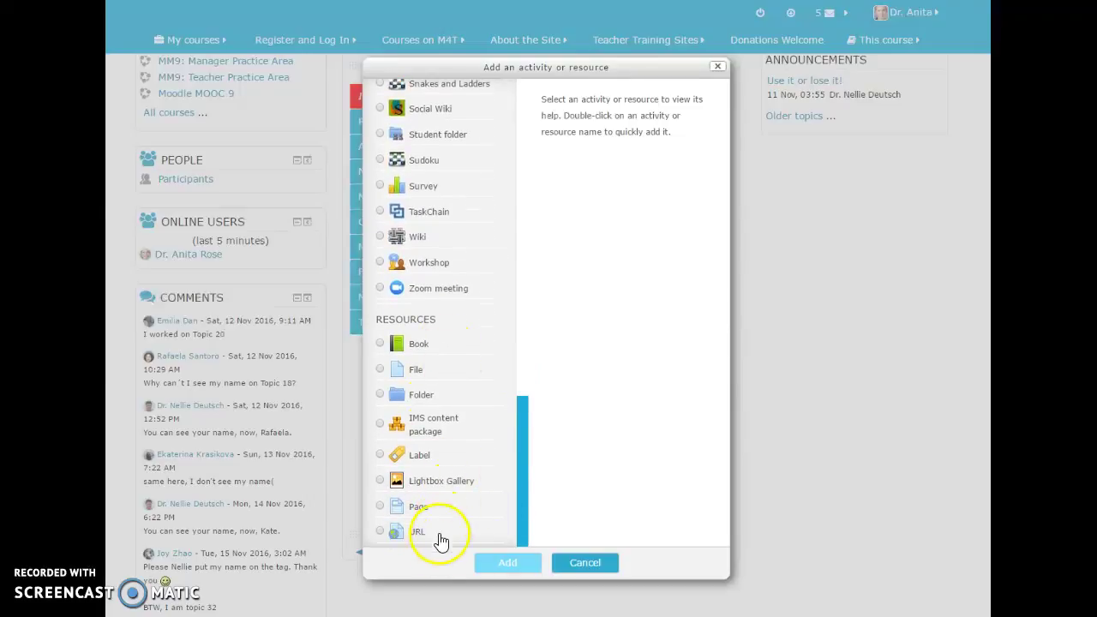
left_click_drag(519, 514, 539, 217)
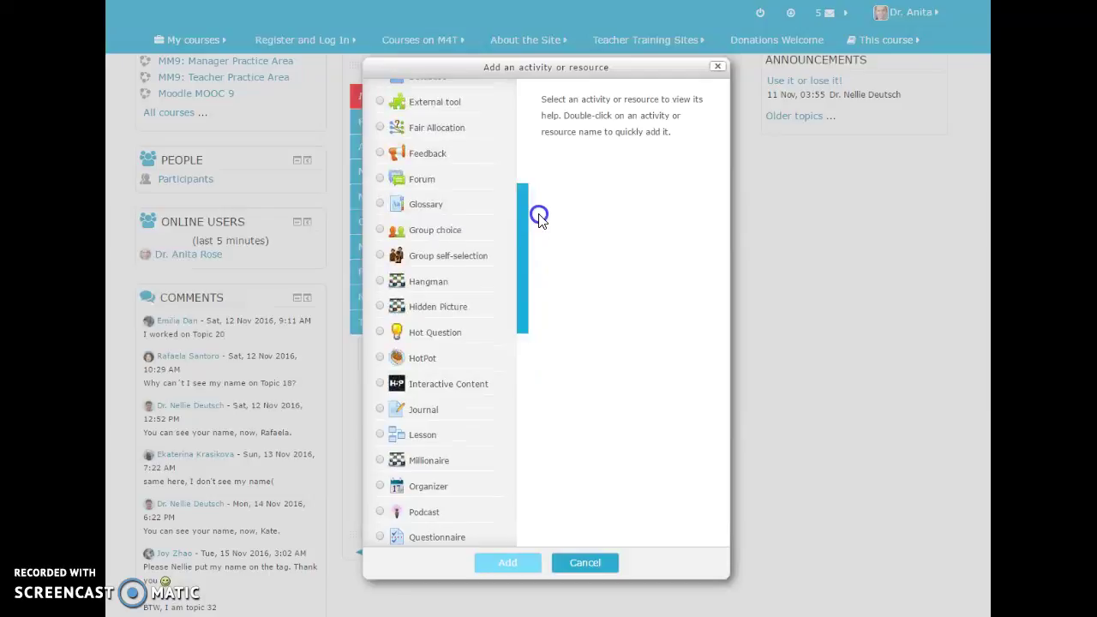
Pick Forum in the activity chooser, read its description, and add it to the section.
left_click(412, 186)
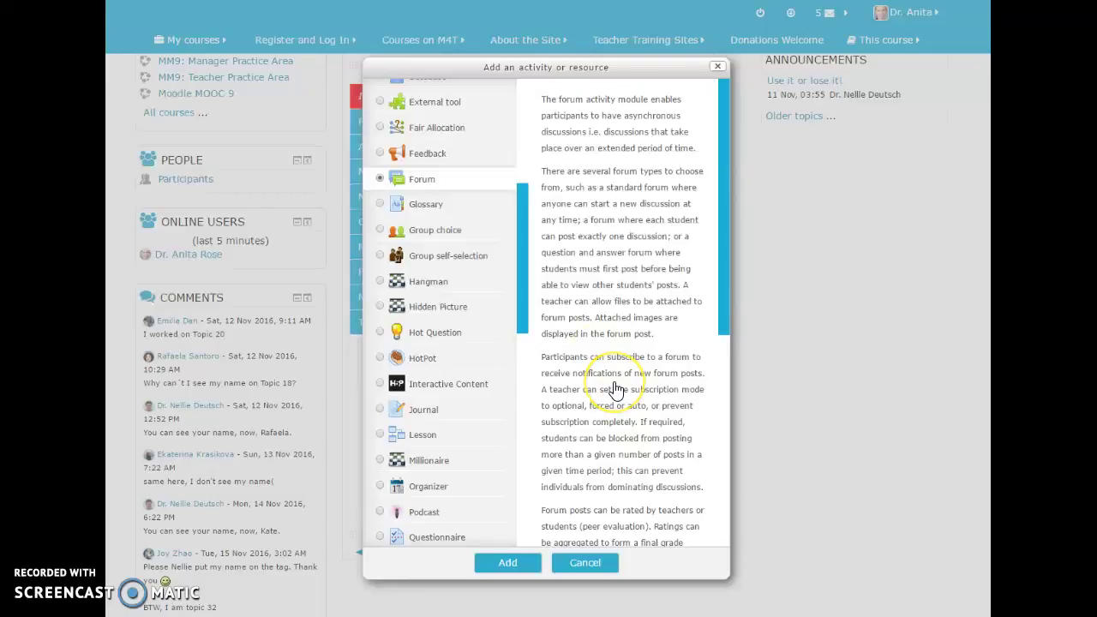
scroll(612, 385, "down", 3)
scroll(616, 389, "down", 2)
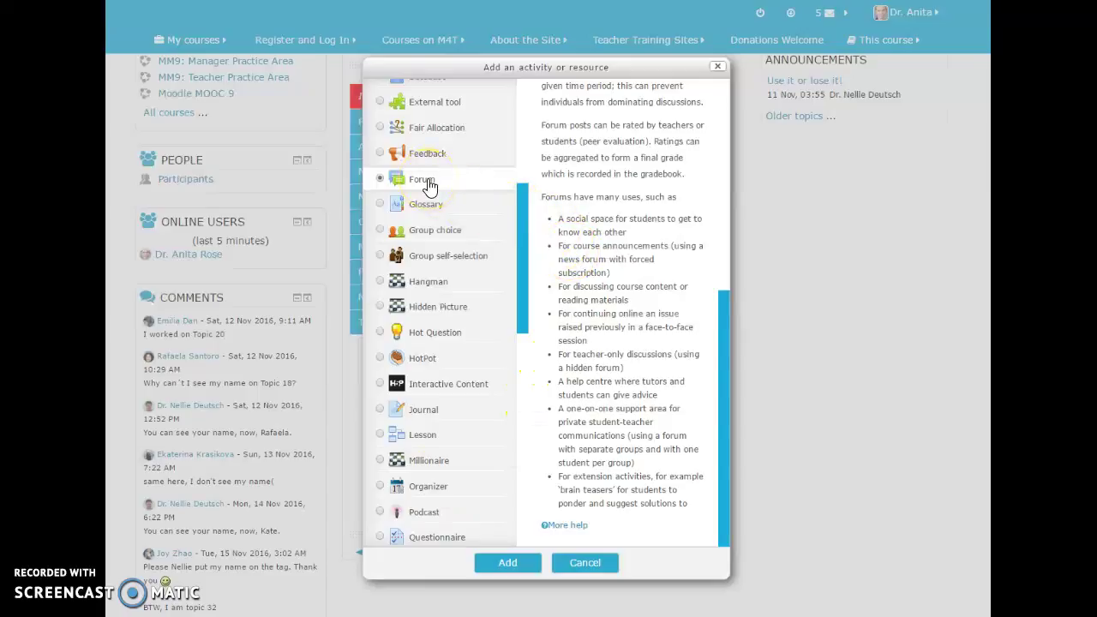
left_click(510, 562)
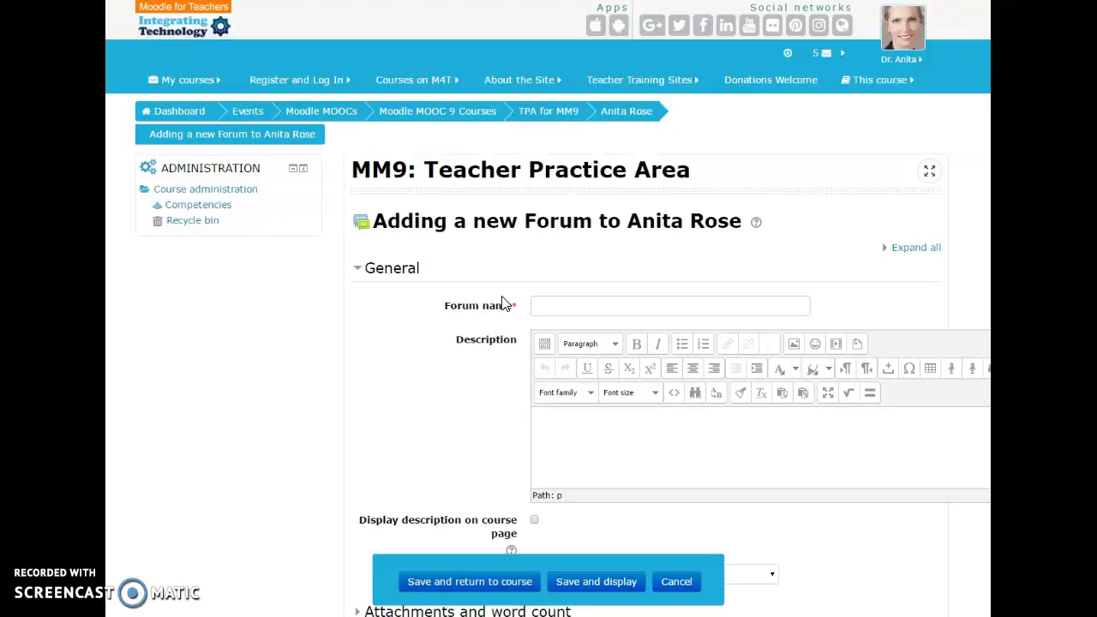
Enter 'Unit 1 - Management vs Leadership' as the forum name, fixing typos along the way.
left_click(653, 217)
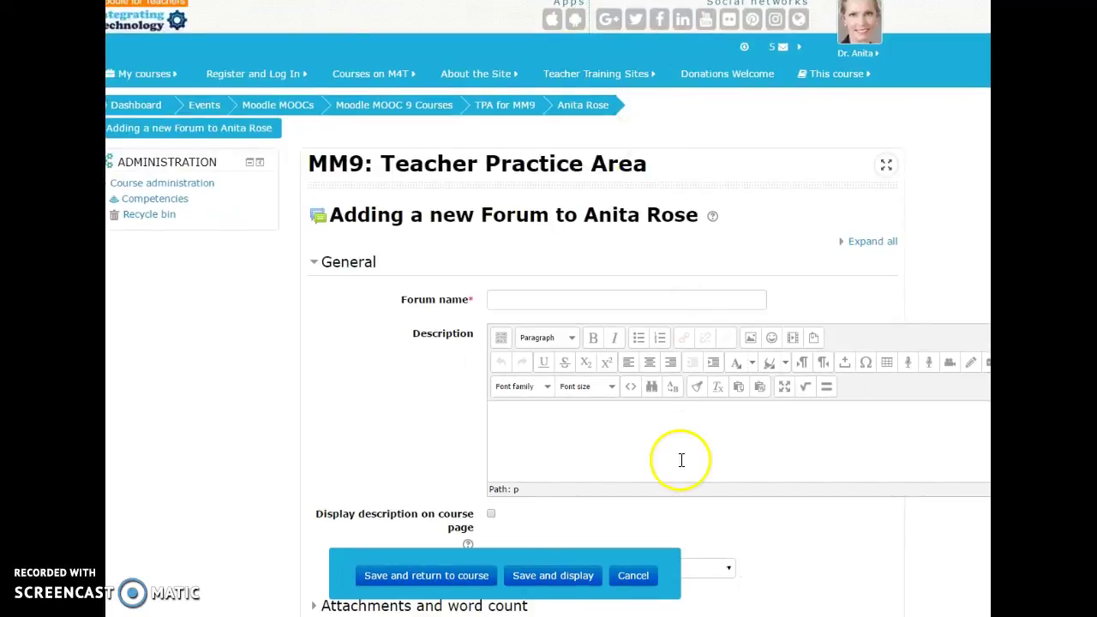
left_click(553, 300)
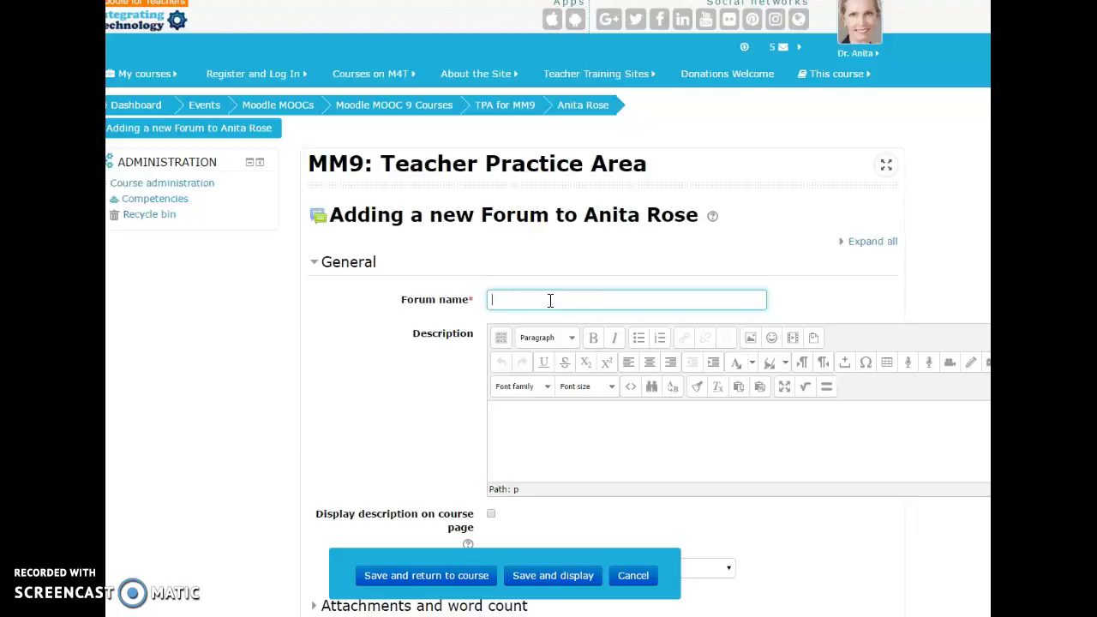
type("Unit 1 - Management vs Leadership")
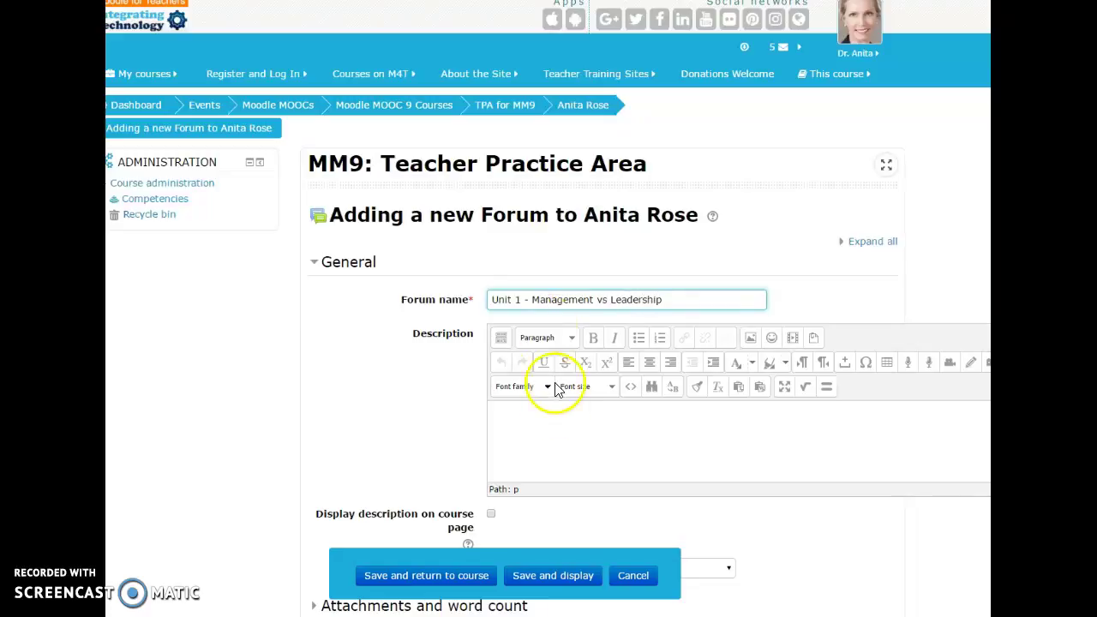
left_click(543, 425)
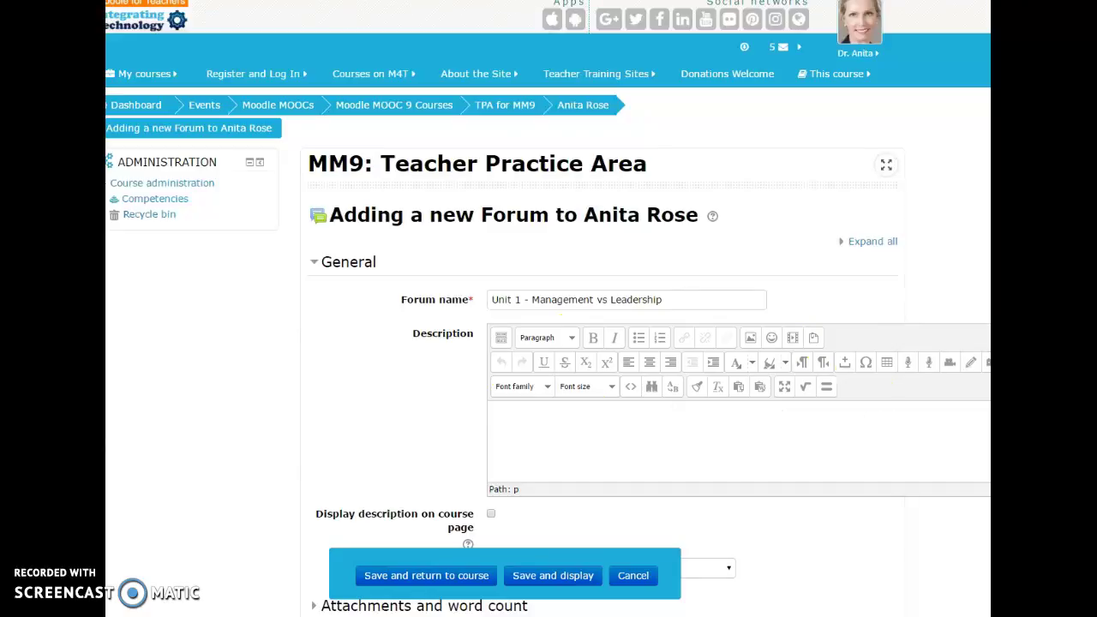
left_click(598, 426)
Write 'Post a discussion on how Management and Leadership differ.' in the description, correcting misspellings.
type("Post a disucssion")
double_click(566, 413)
right_click(569, 416)
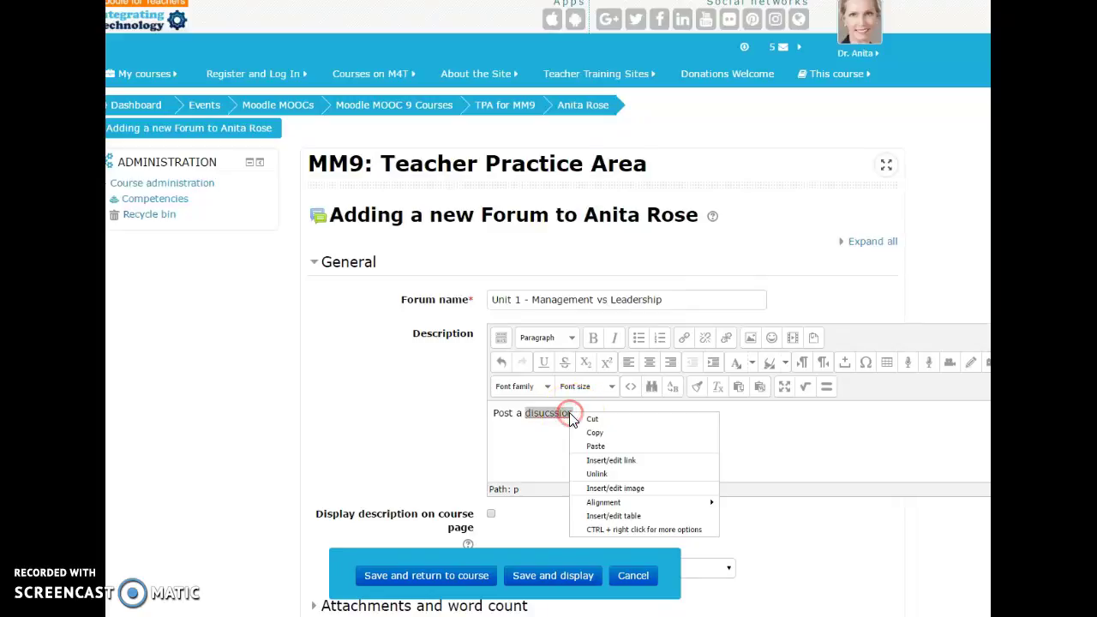
right_click(547, 410, "ctrl")
left_click(548, 413)
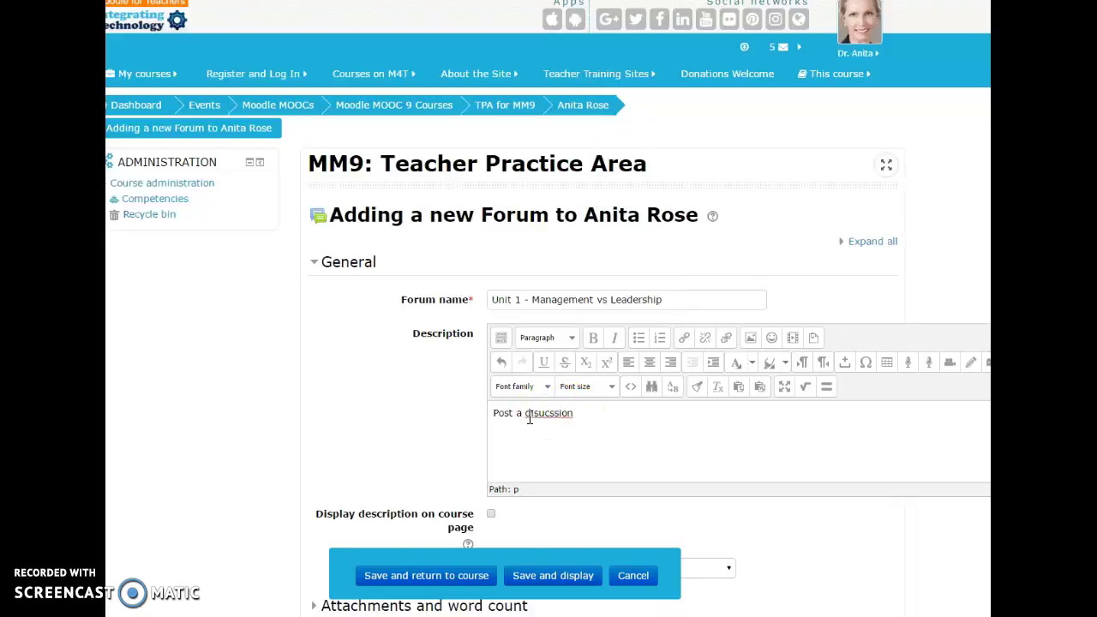
left_click(547, 417)
left_click(539, 414)
type("c")
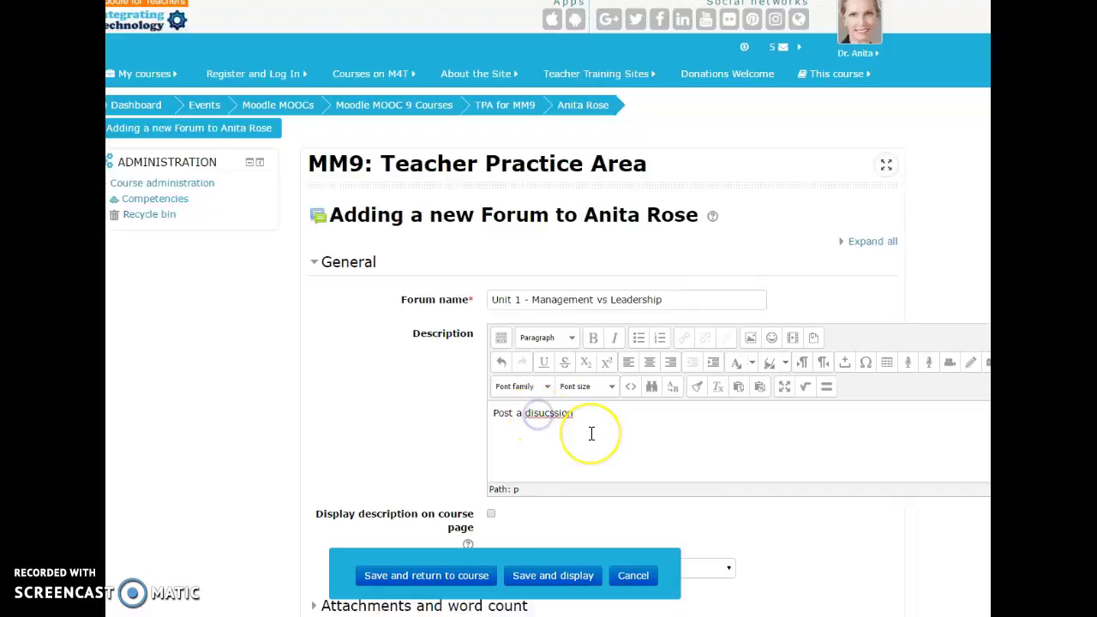
left_click(581, 413)
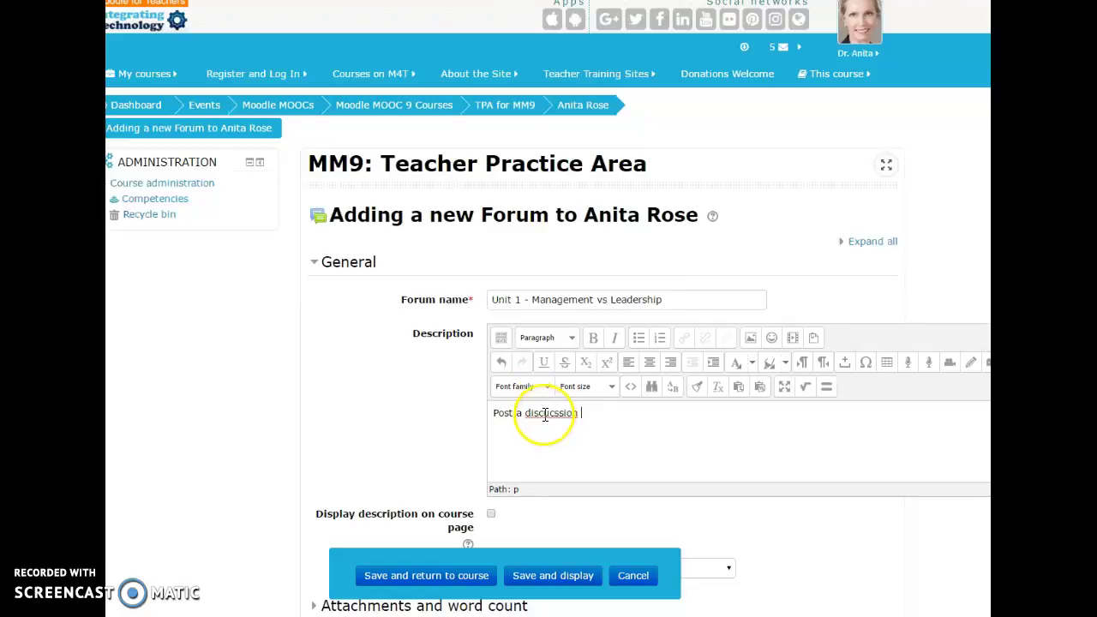
double_click(546, 413)
type("discussion")
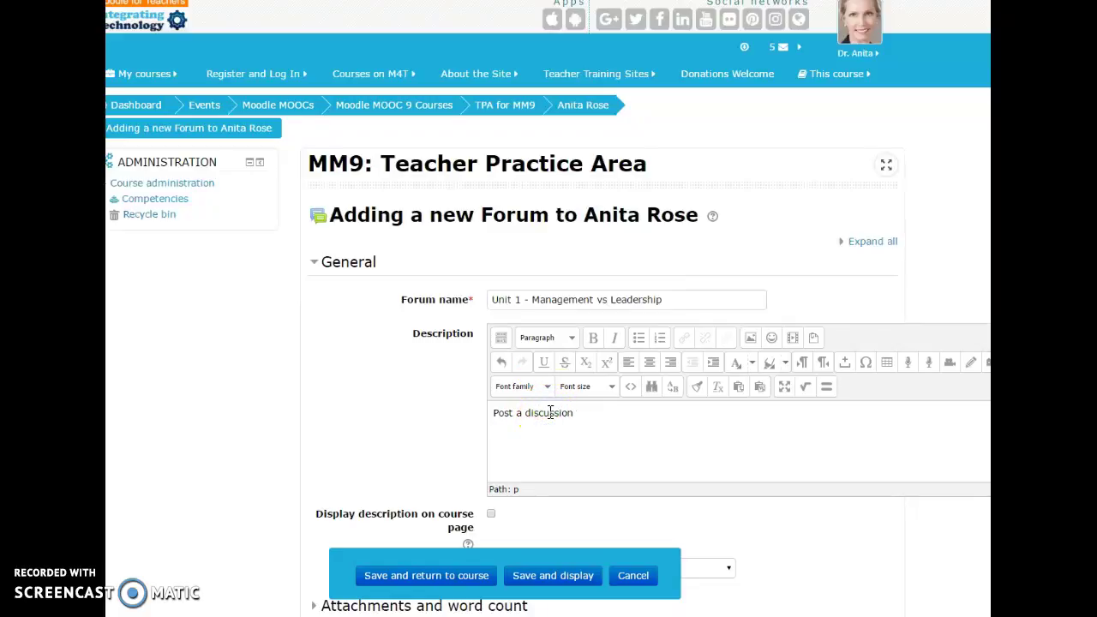
left_click(578, 412)
type("on how Management and Leadership")
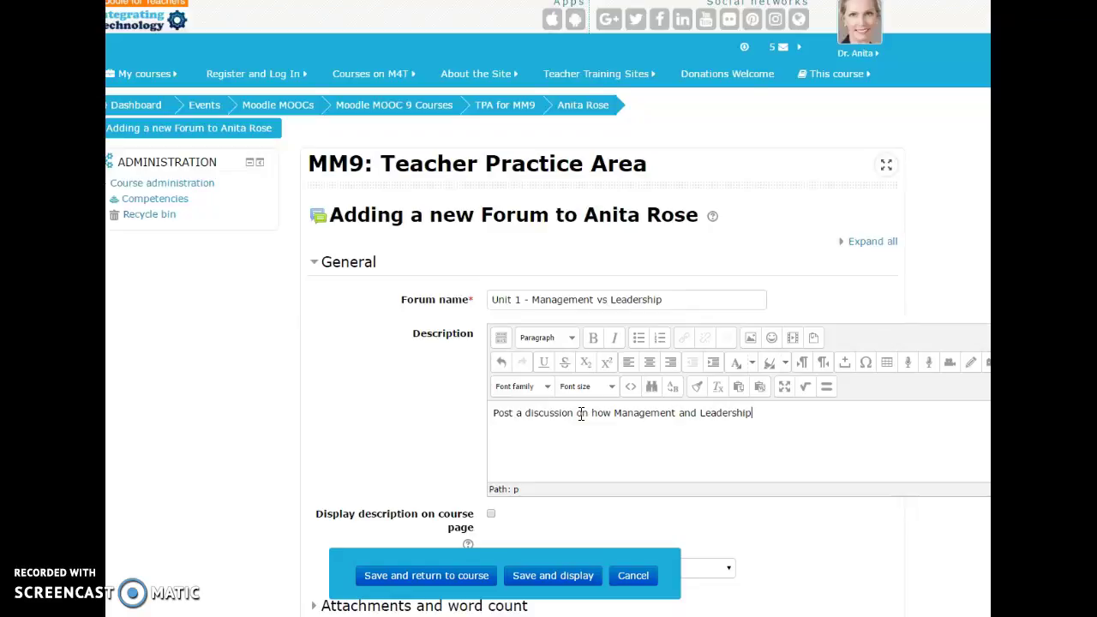
type(" i")
type("differ.")
left_click(558, 421)
left_click(534, 416)
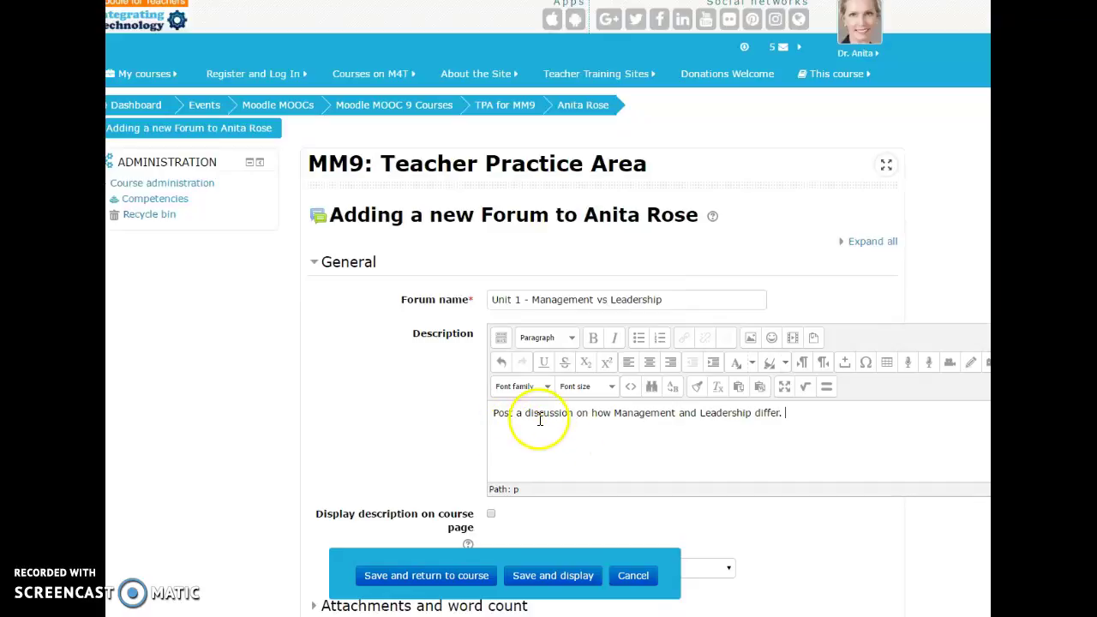
left_click(577, 430)
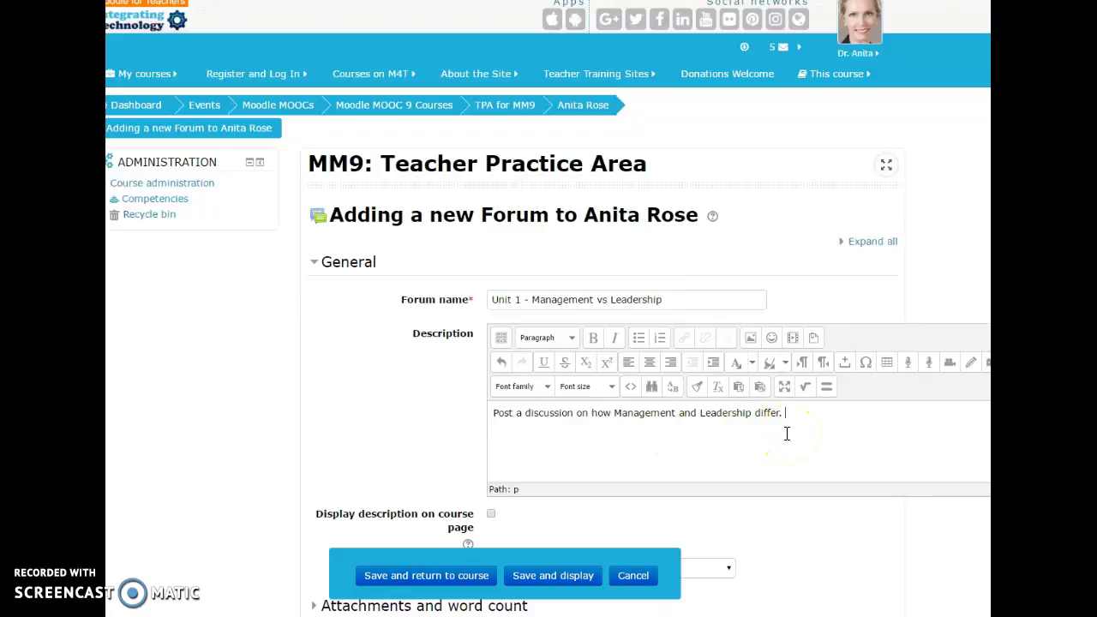
Paste the due-date sentence (Friday 11:59 PM EST) on a new description line.
key("Return")
left_click(215, 515)
left_click(517, 447)
type("This initial post is due by Friday 11:59 PM EST.")
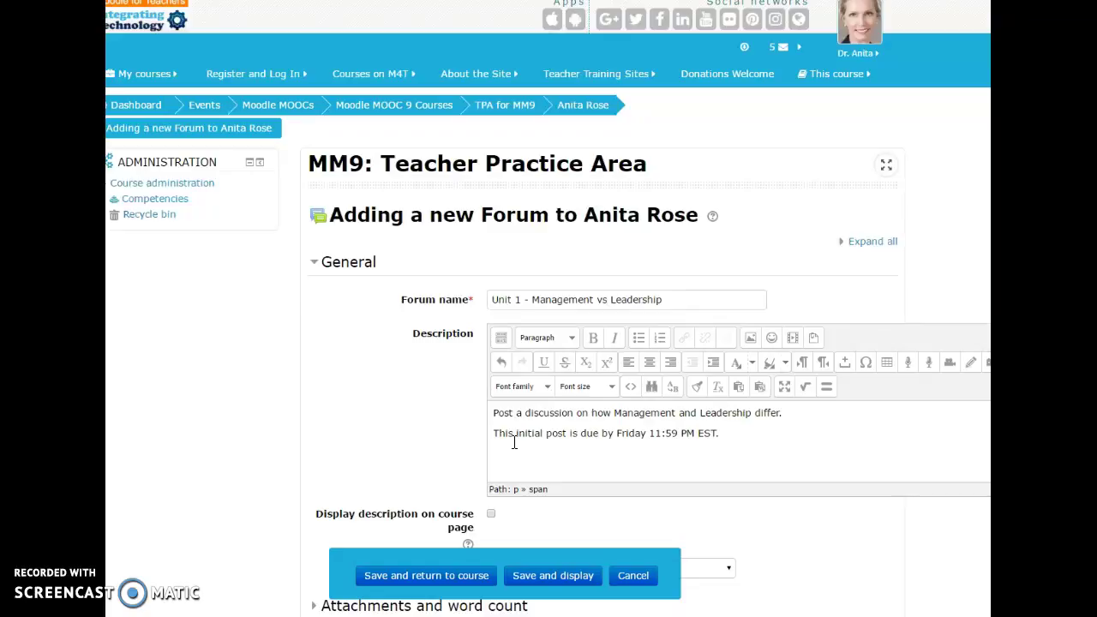
left_click(528, 451)
left_click(634, 454)
left_click(595, 471)
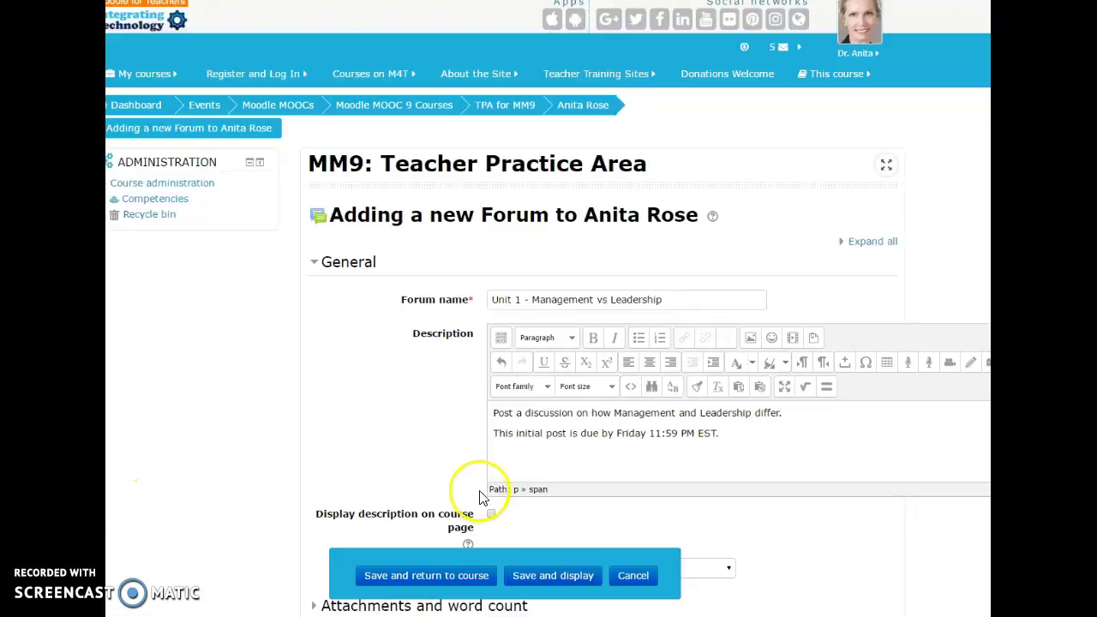
Paste the response guidelines, Sunday noon reply deadline and scoring guide text below the due date.
left_click(510, 467)
left_click(733, 434)
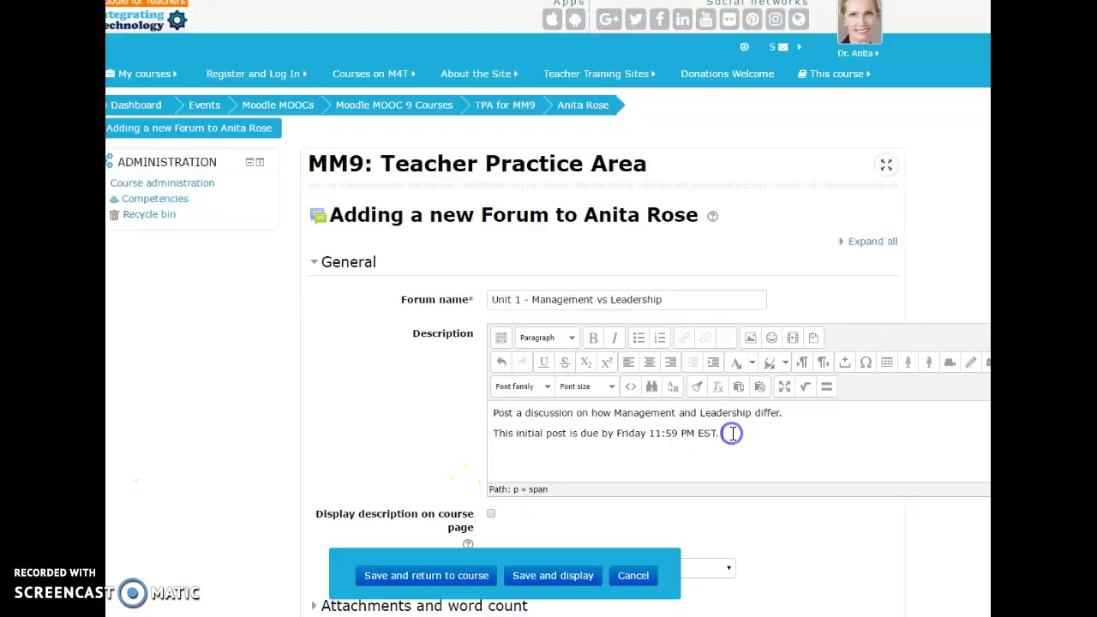
key("Return")
type("To allow colleagues time to respond, you are encouraged to post your initial responses in the discussion area by Friday 11:59 PM EST. Comment on colleagues' posts are due by Sunday at 12:00 Noon EST. Discussion Forum Participation Scoring Guide")
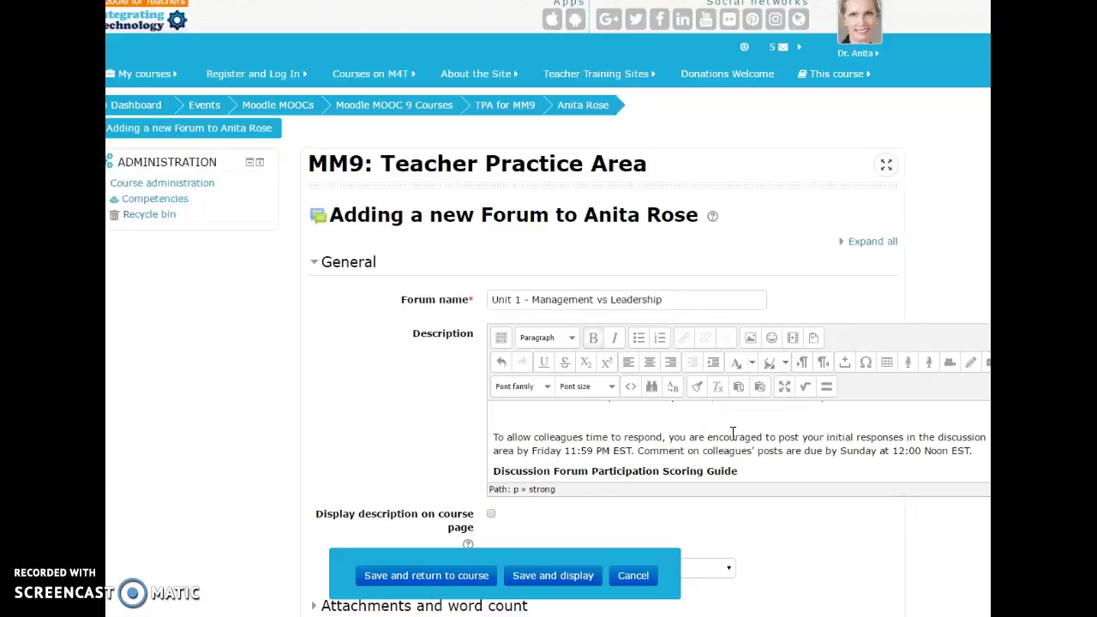
left_click(759, 461)
scroll(767, 460, "up", 5)
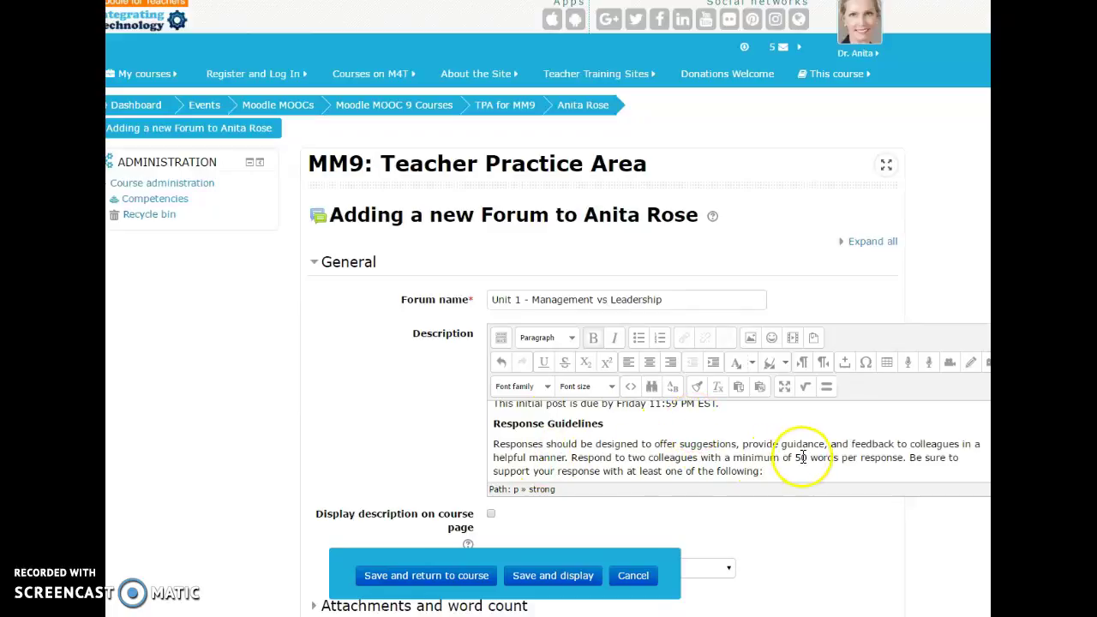
scroll(803, 457, "down", 5)
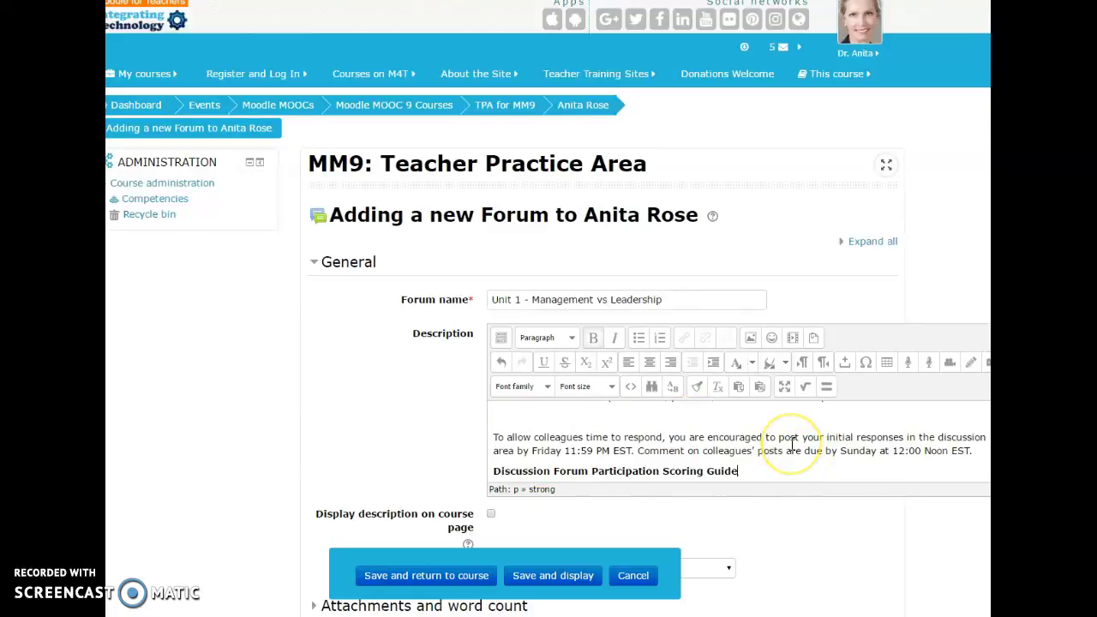
scroll(793, 443, "up", 6)
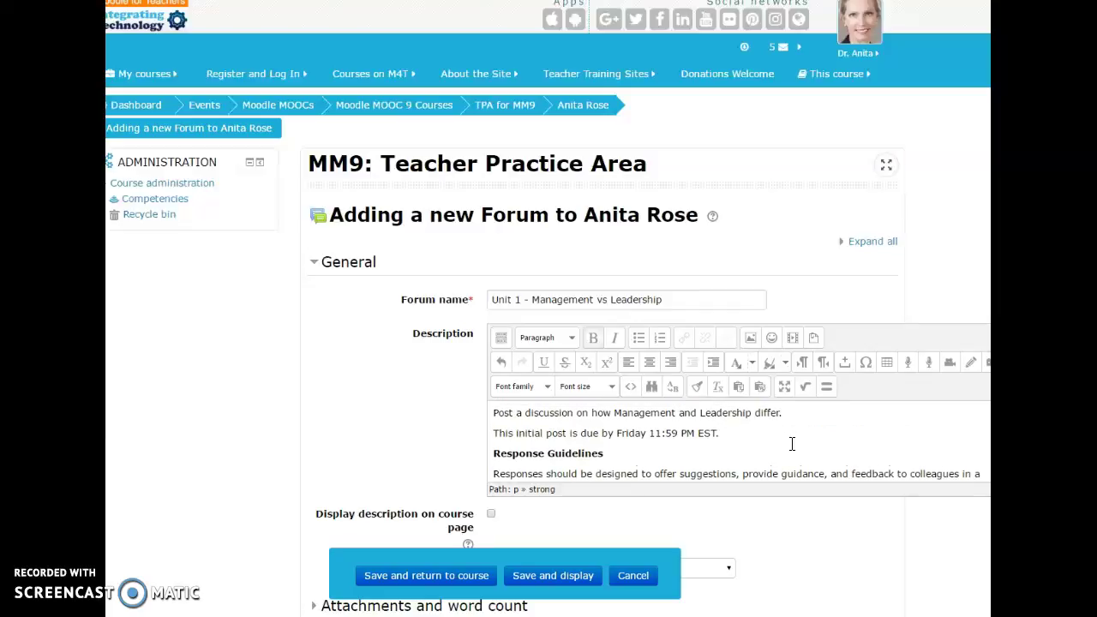
Add the 200-word, APA 6th edition requirement sentence after the due-date sentence.
left_click(722, 434)
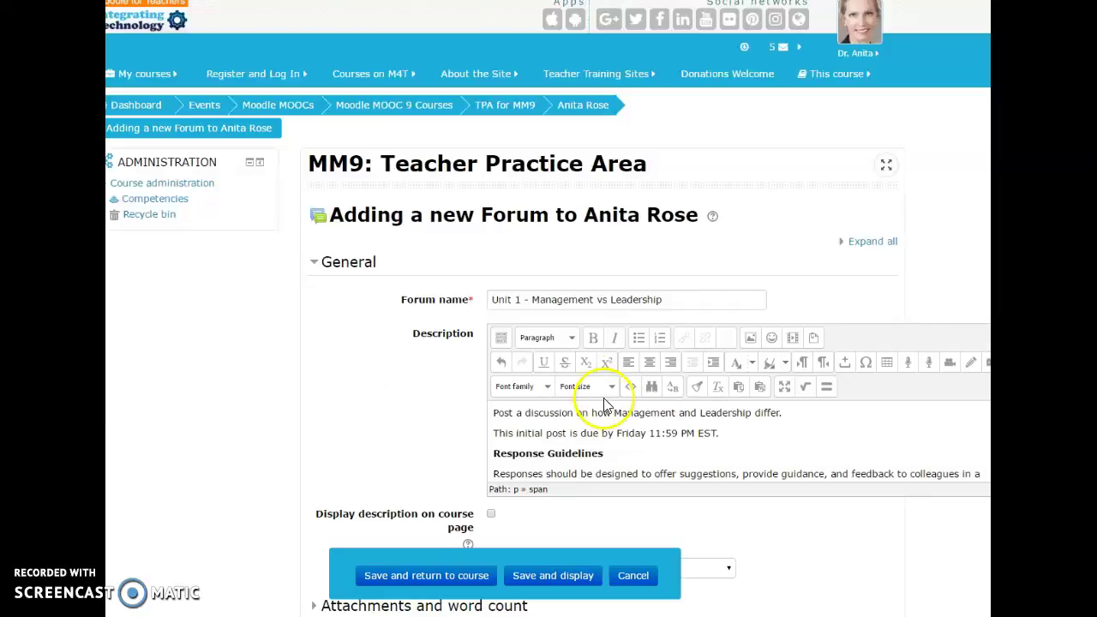
left_click(743, 437)
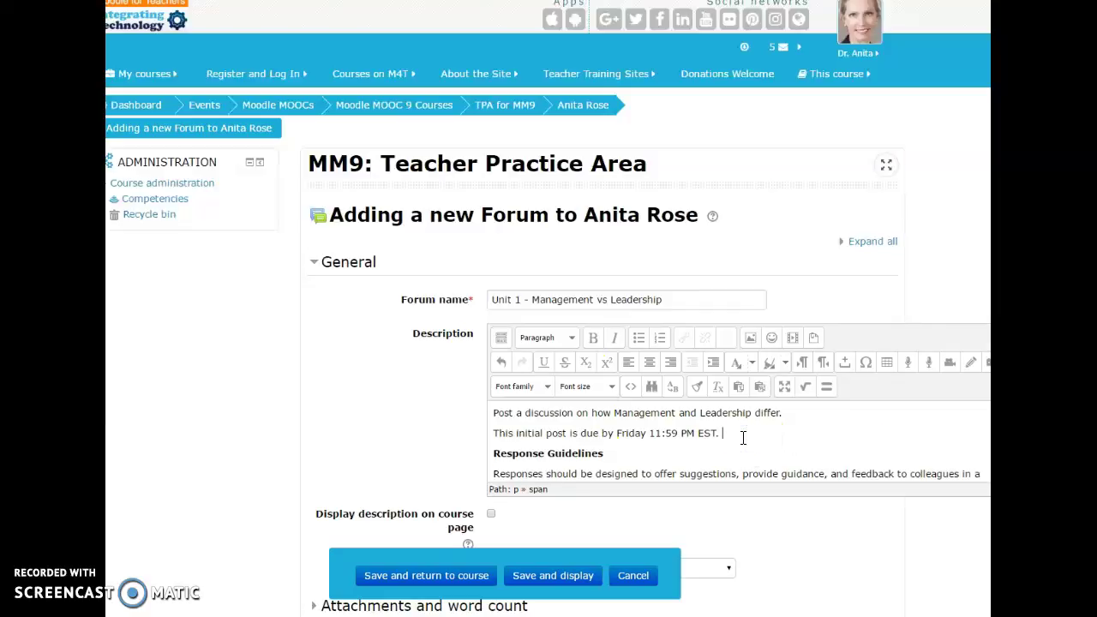
type("Your post should be approximately 200 words, in APA 6th edition style and format, cite all claims and statements of fact, and list all references.")
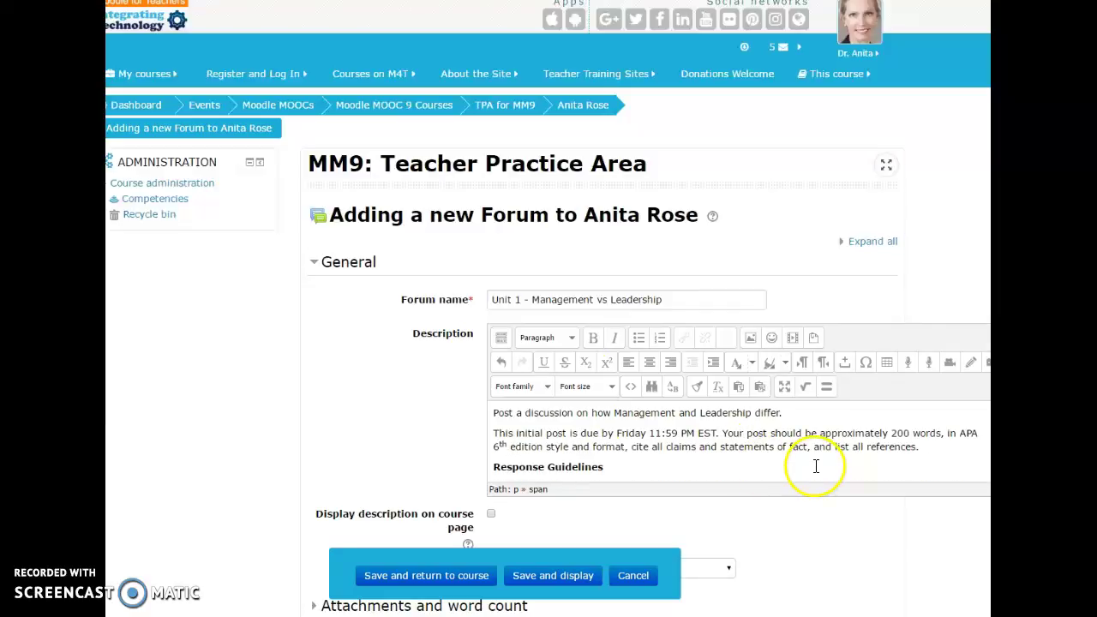
scroll(772, 458, "down", 5)
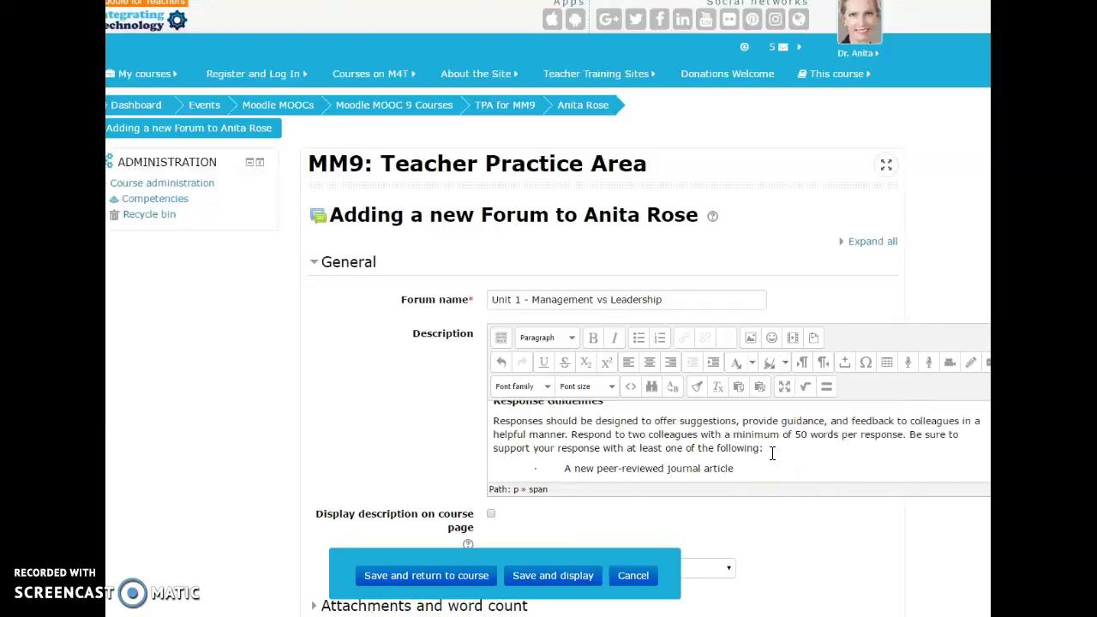
scroll(747, 451, "down", 2)
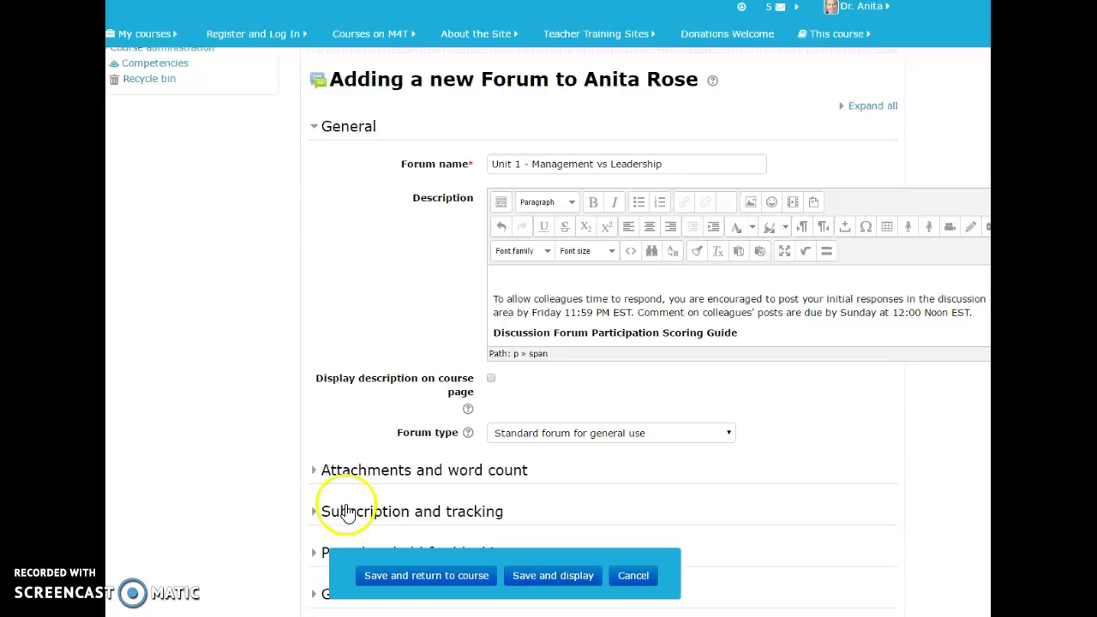
Paste the rubric table on a new line below the Scoring Guide heading.
left_click(779, 351)
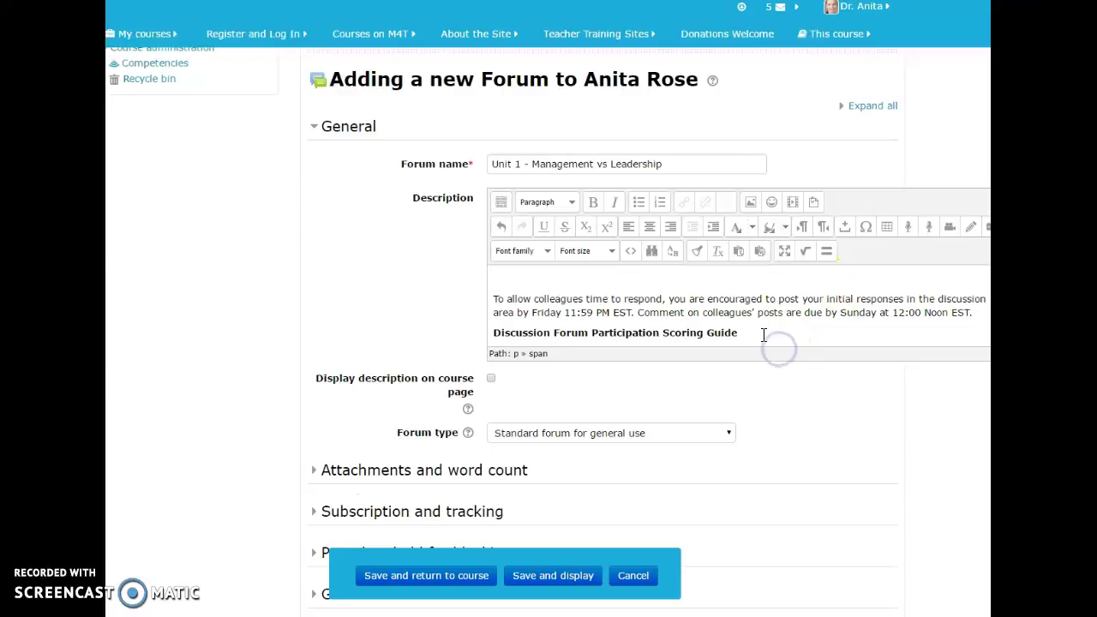
left_click(759, 335)
key("Return")
key("ctrl+v")
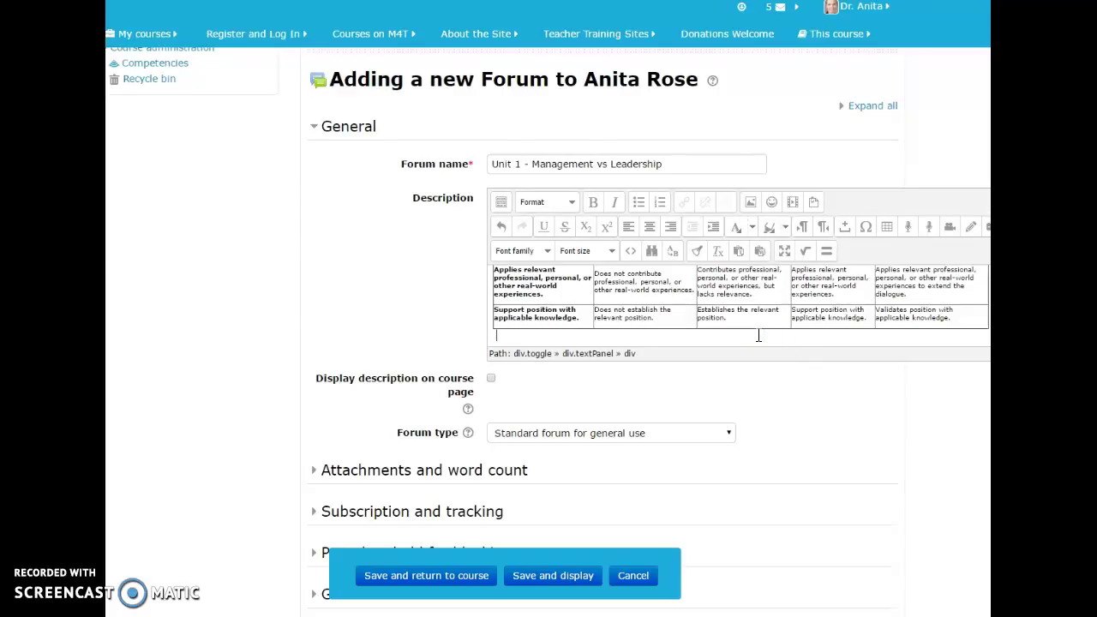
Review the pasted rubric table's rows and header, leaving the caret below it.
left_click(735, 331)
scroll(737, 317, "up", 2)
left_click(742, 324)
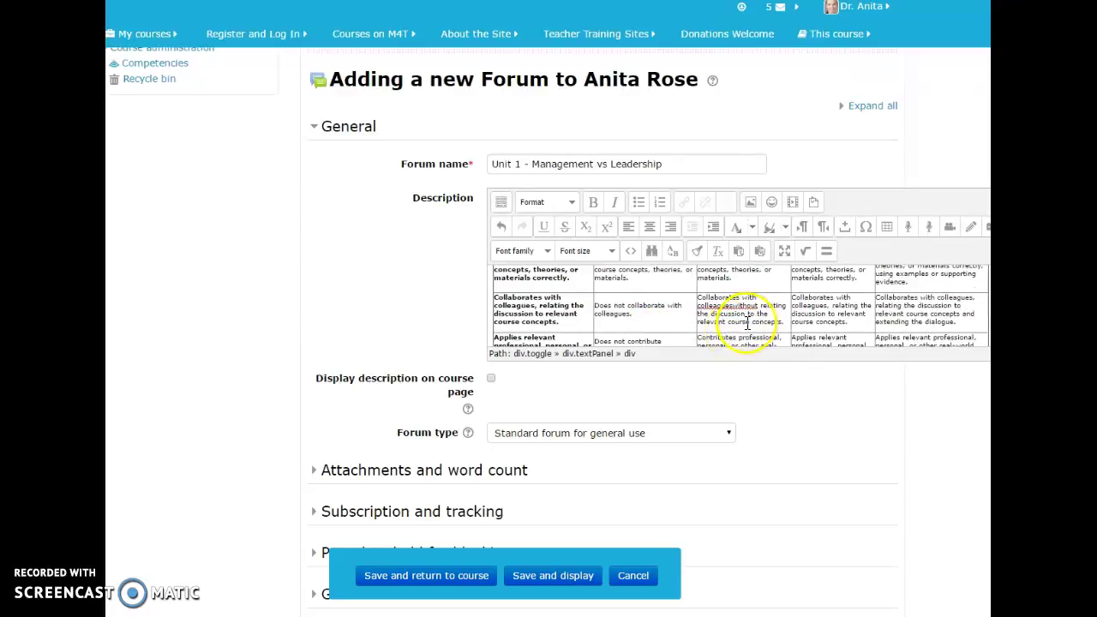
left_click(729, 309)
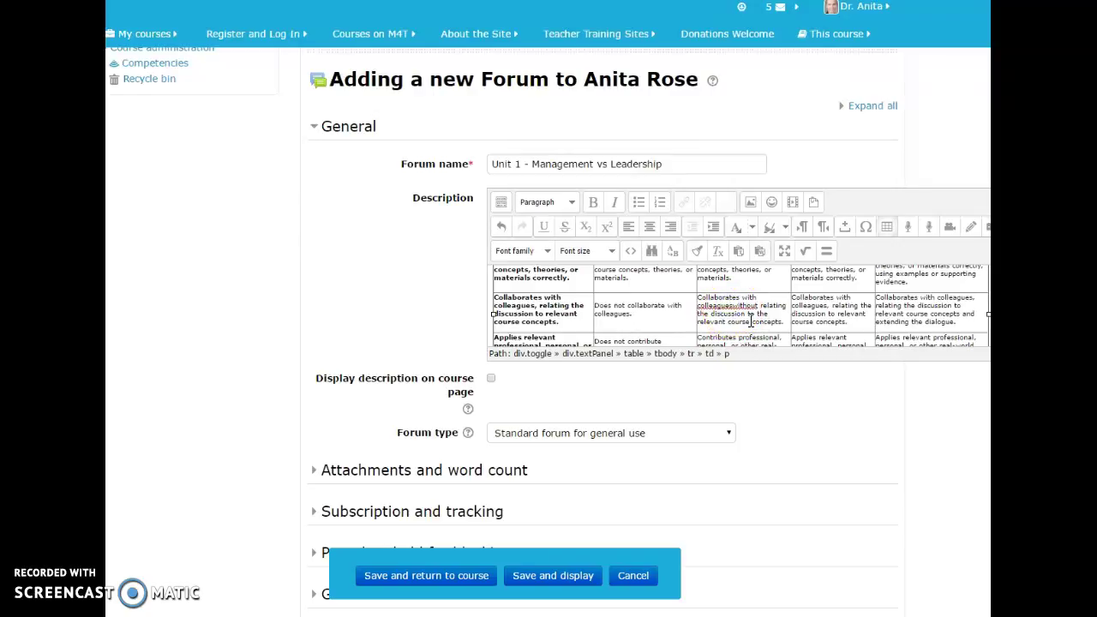
left_click(725, 298)
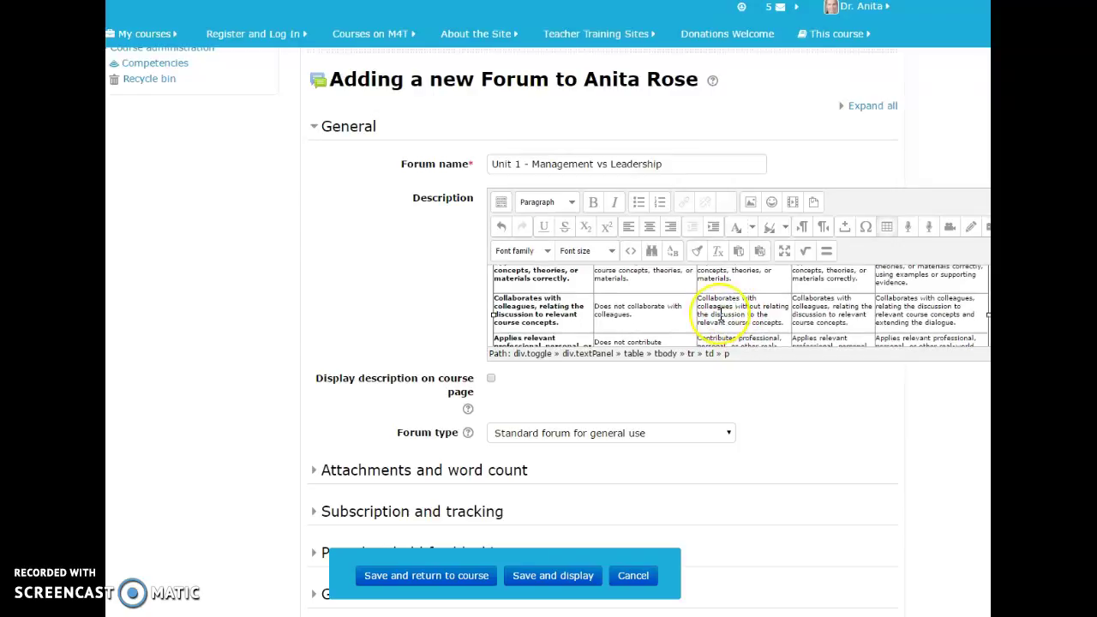
scroll(712, 306, "up", 3)
left_click(705, 330)
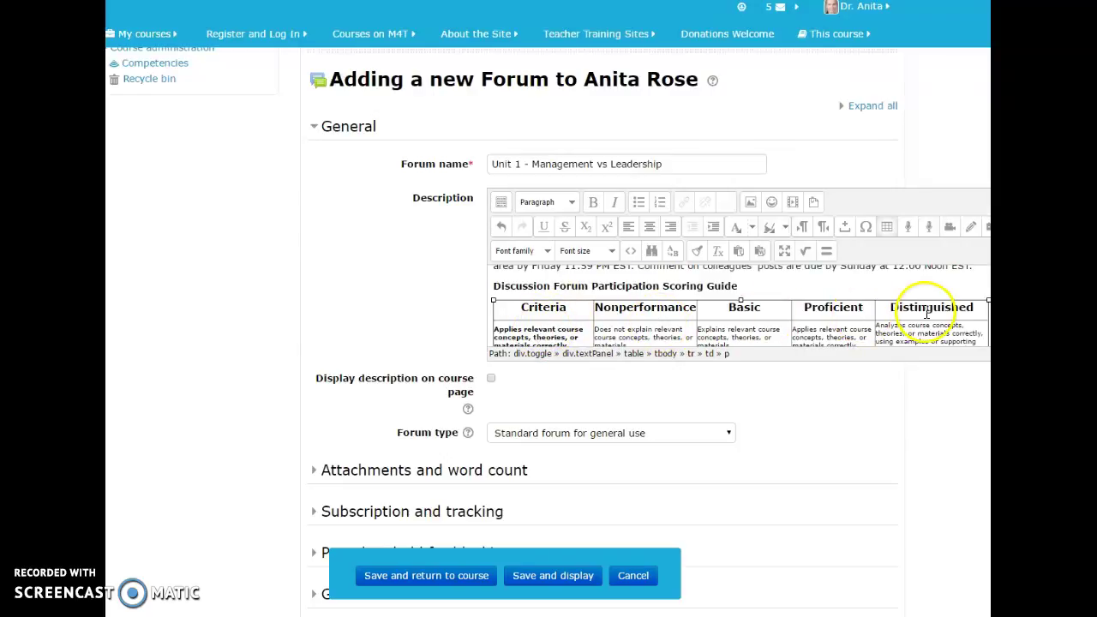
scroll(871, 309, "down", 5)
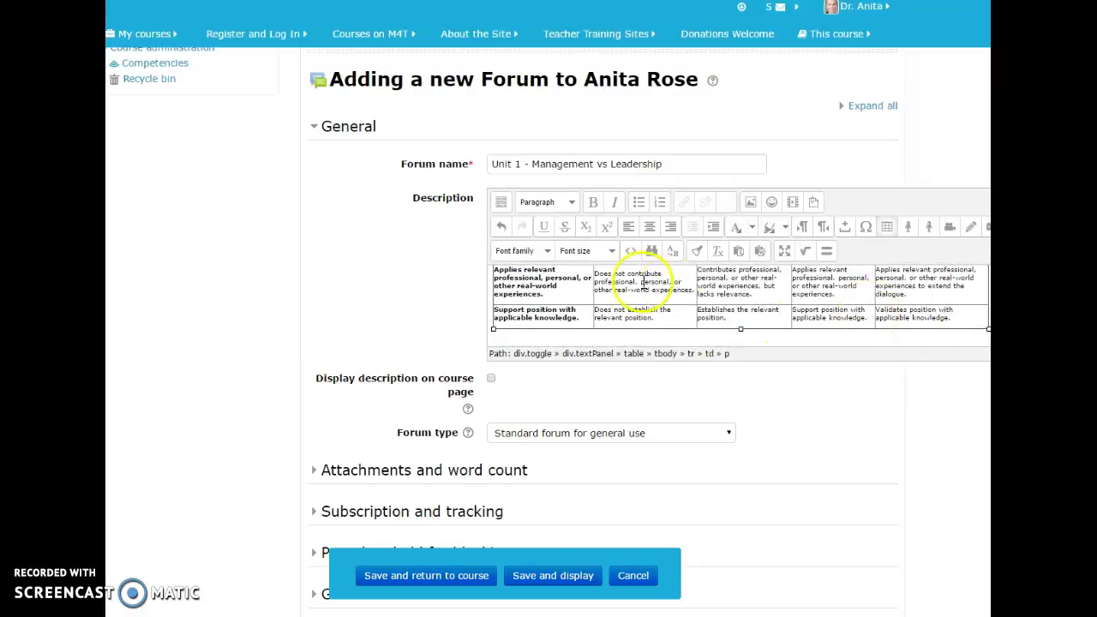
left_click(588, 337)
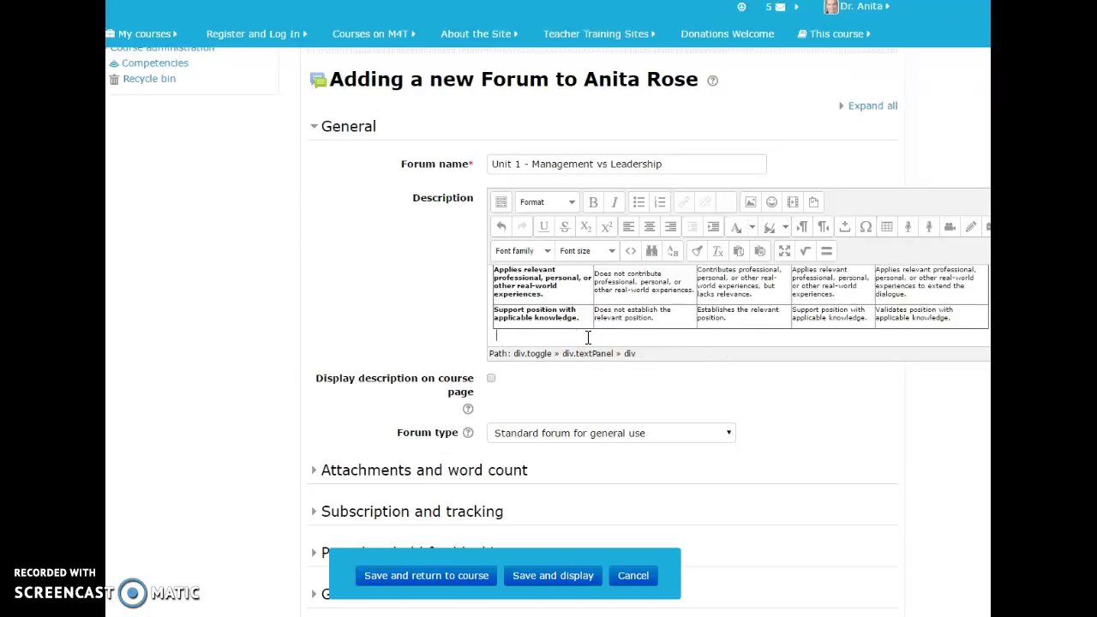
left_click(700, 337)
scroll(701, 337, "up", 5)
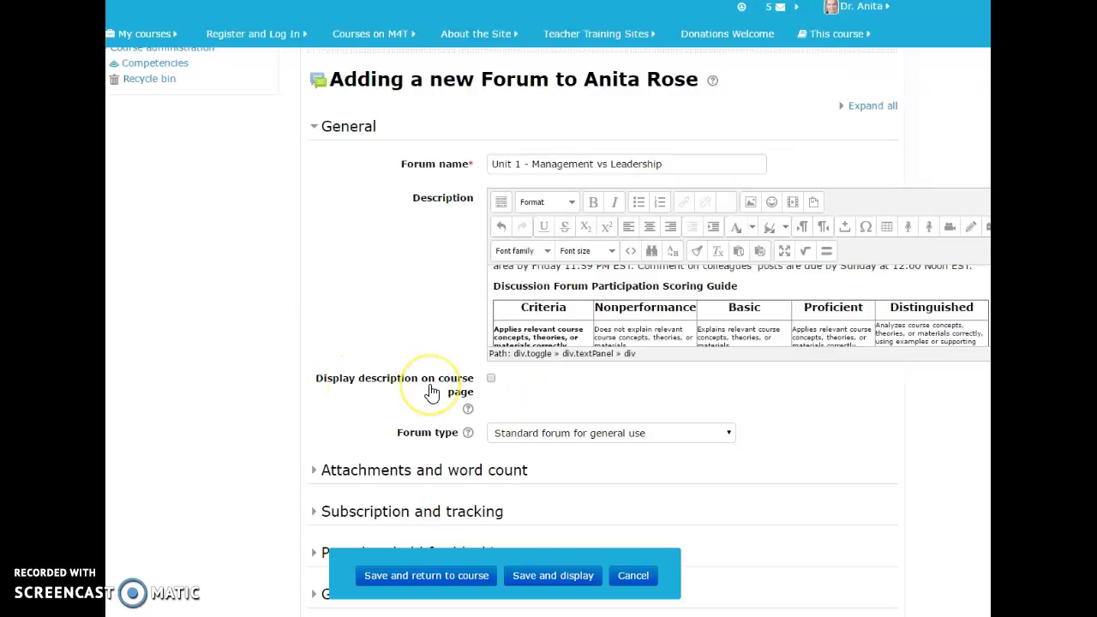
Enable 'Display description on course page' and check its help, keeping the forum type list handy.
left_click(492, 382)
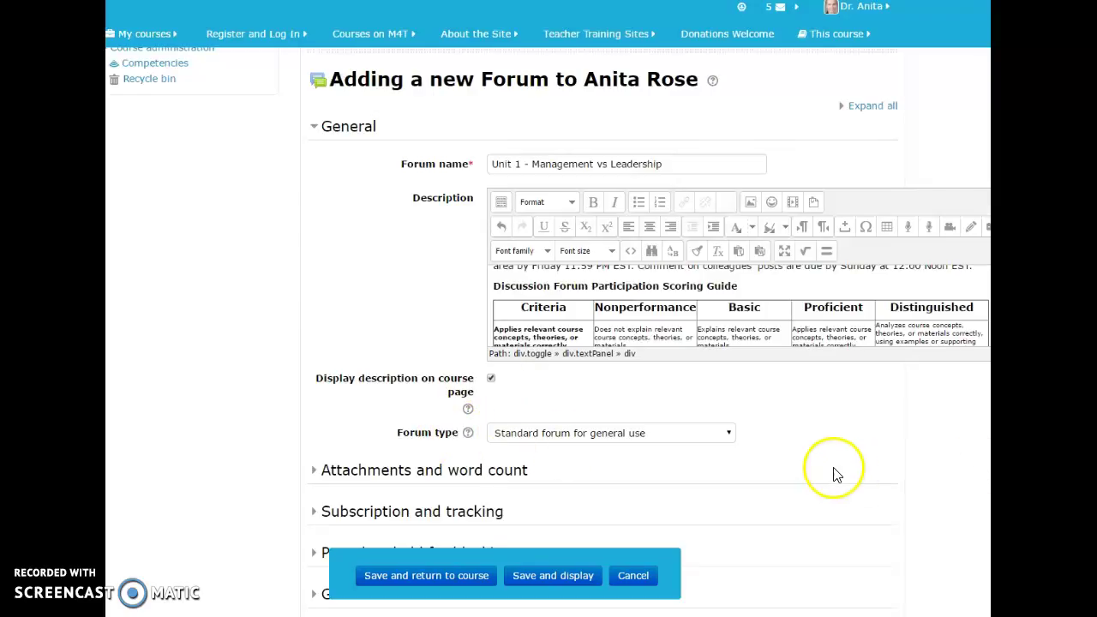
left_click(731, 436)
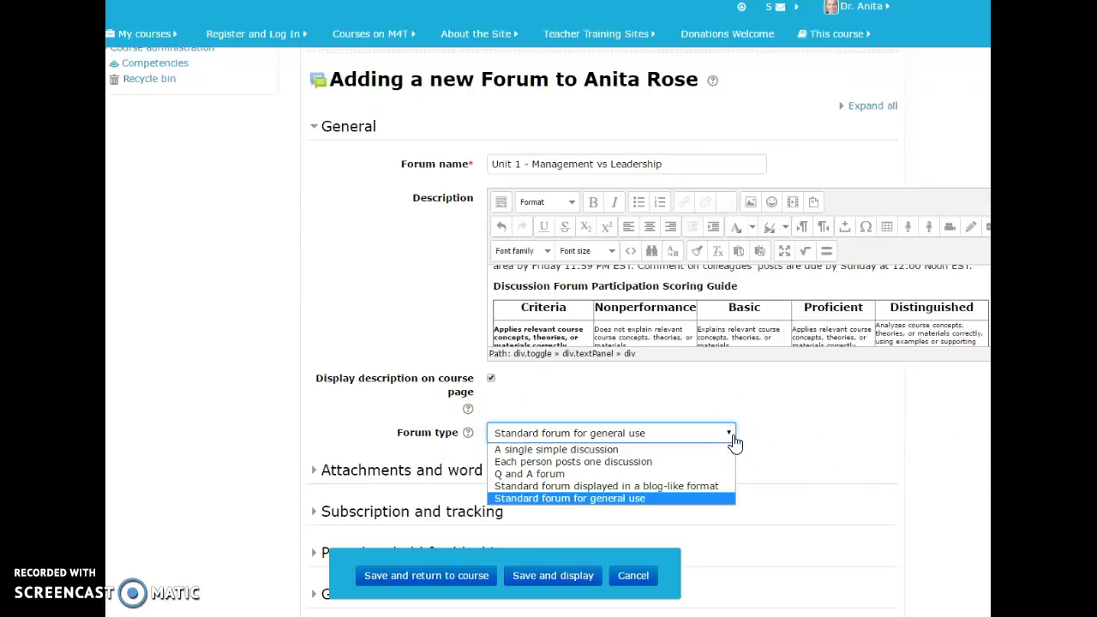
left_click(568, 395)
left_click(470, 409)
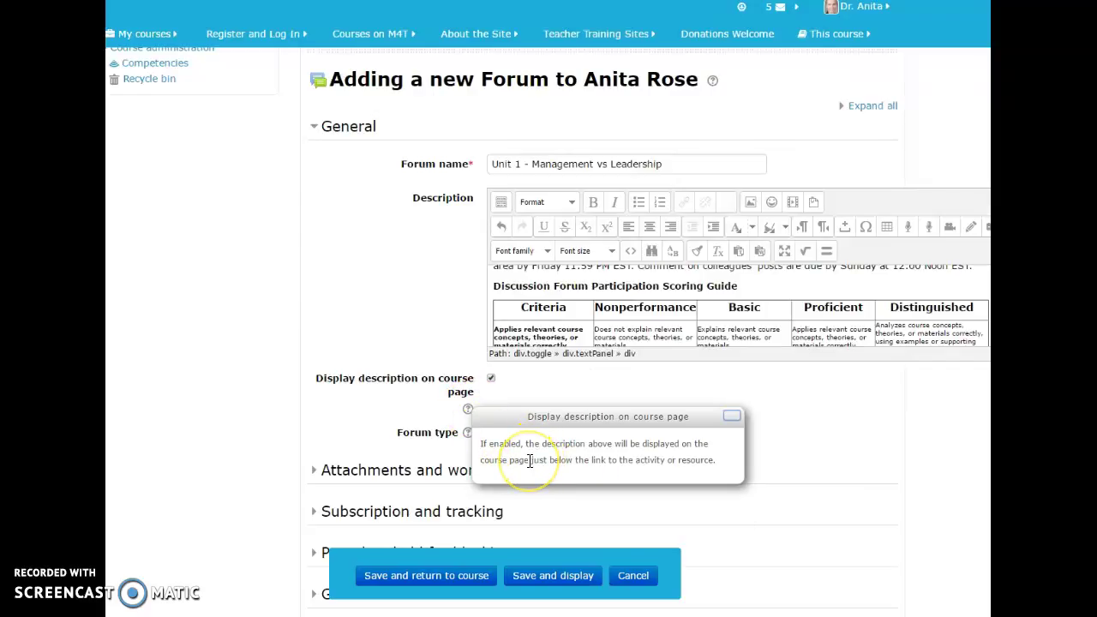
left_click(886, 428)
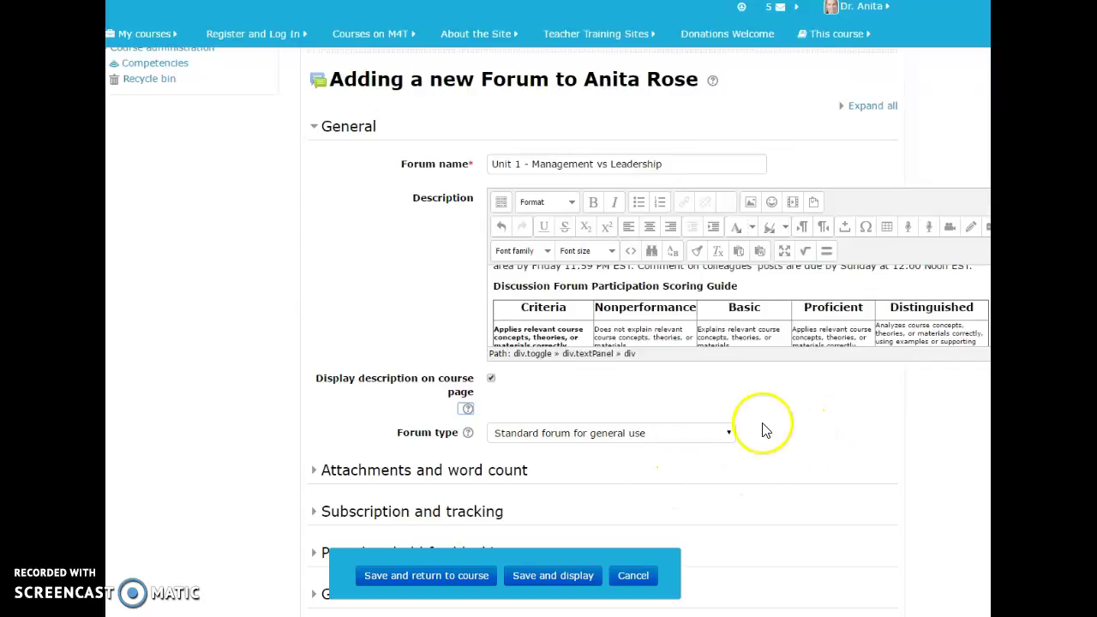
left_click(731, 435)
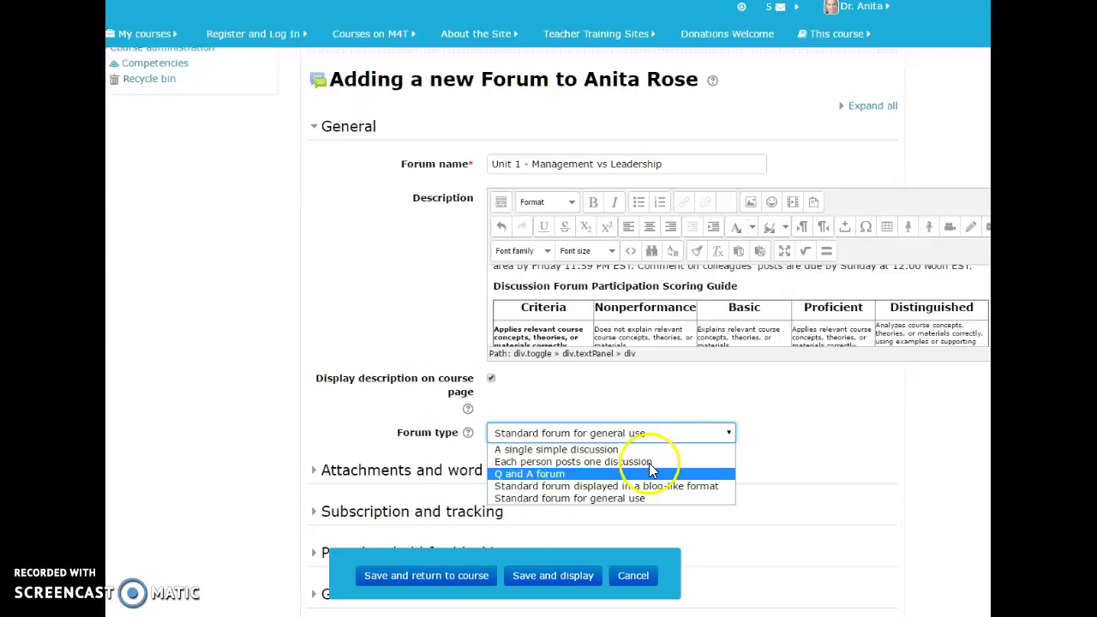
Set Forum type to Q and A forum and review the forum type help.
left_click(561, 473)
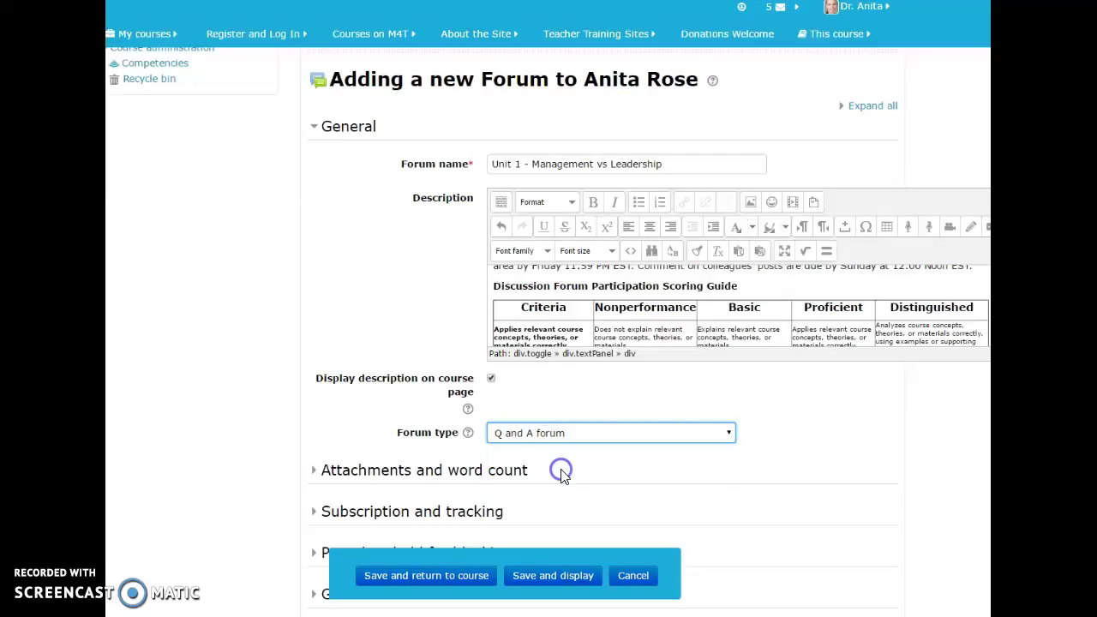
left_click(468, 433)
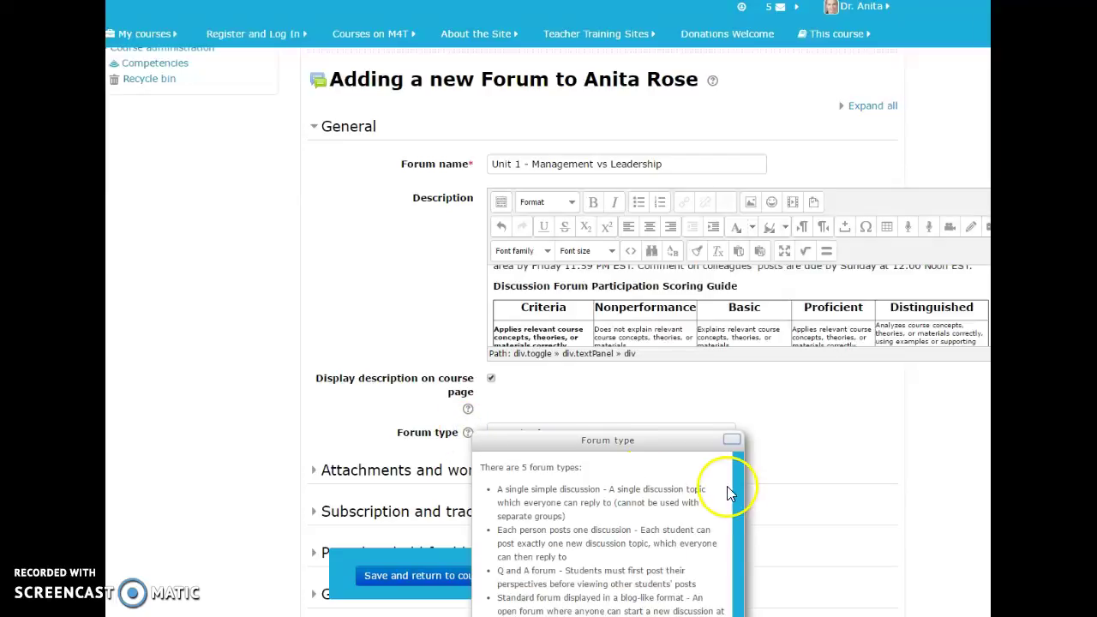
left_click(842, 496)
left_click(949, 428)
scroll(808, 489, "down", 3)
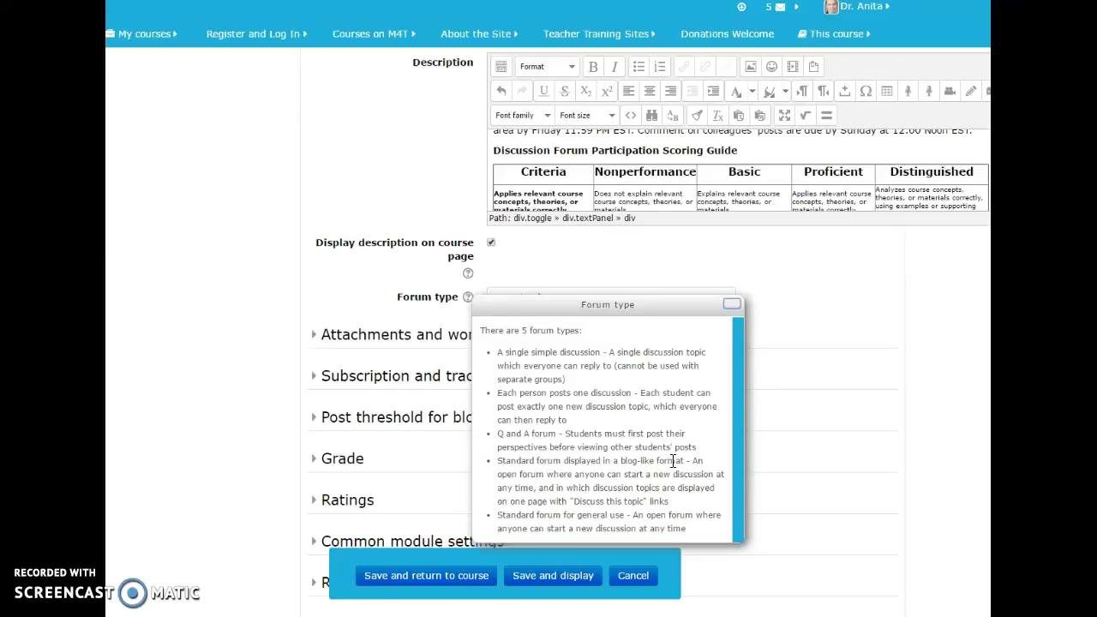
left_click(860, 273)
left_click(809, 337)
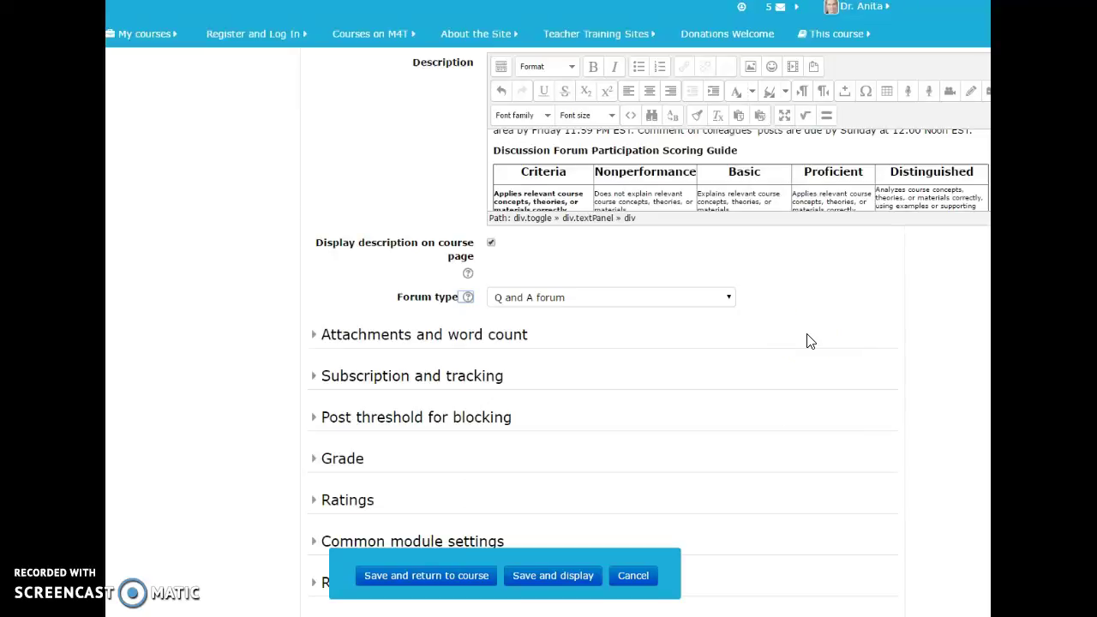
Set Maximum number of attachments to 2 and Display word count to Yes.
left_click(310, 340)
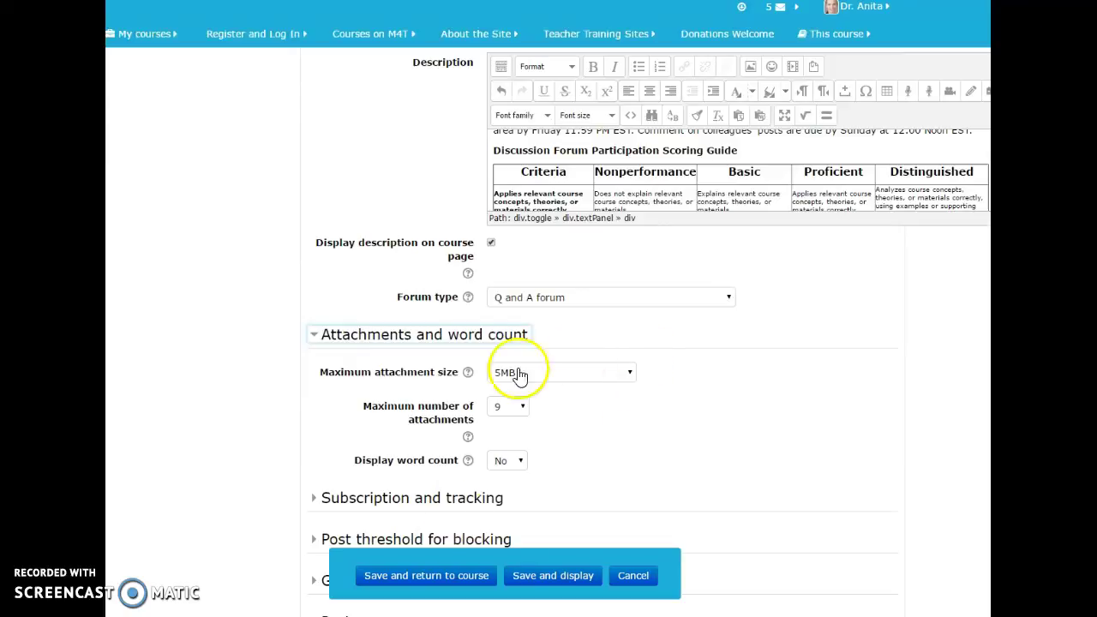
left_click(520, 409)
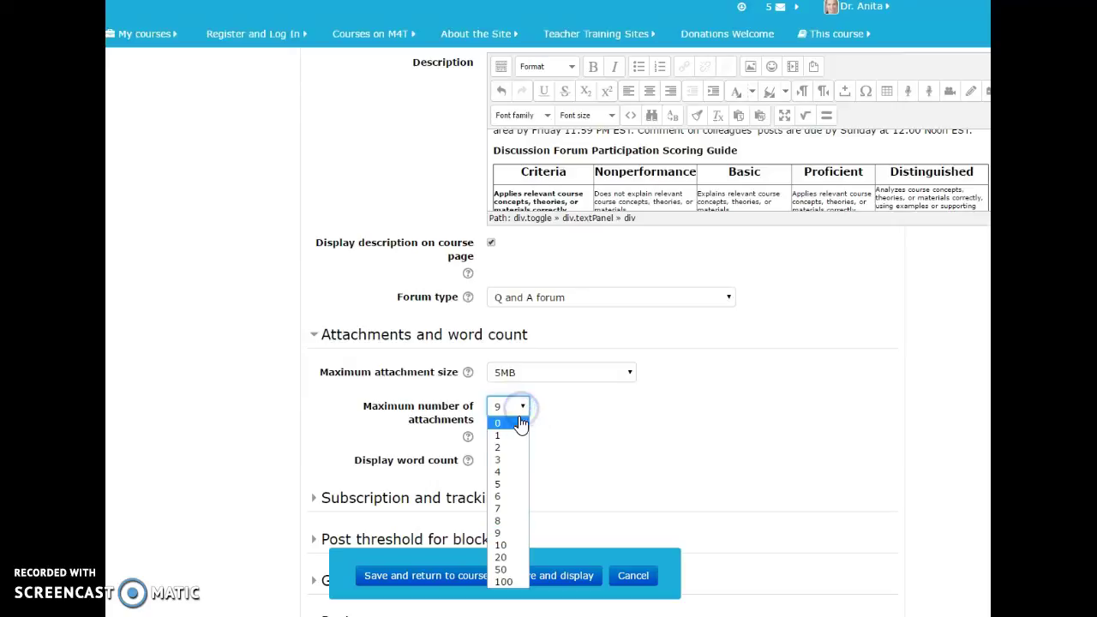
left_click(506, 447)
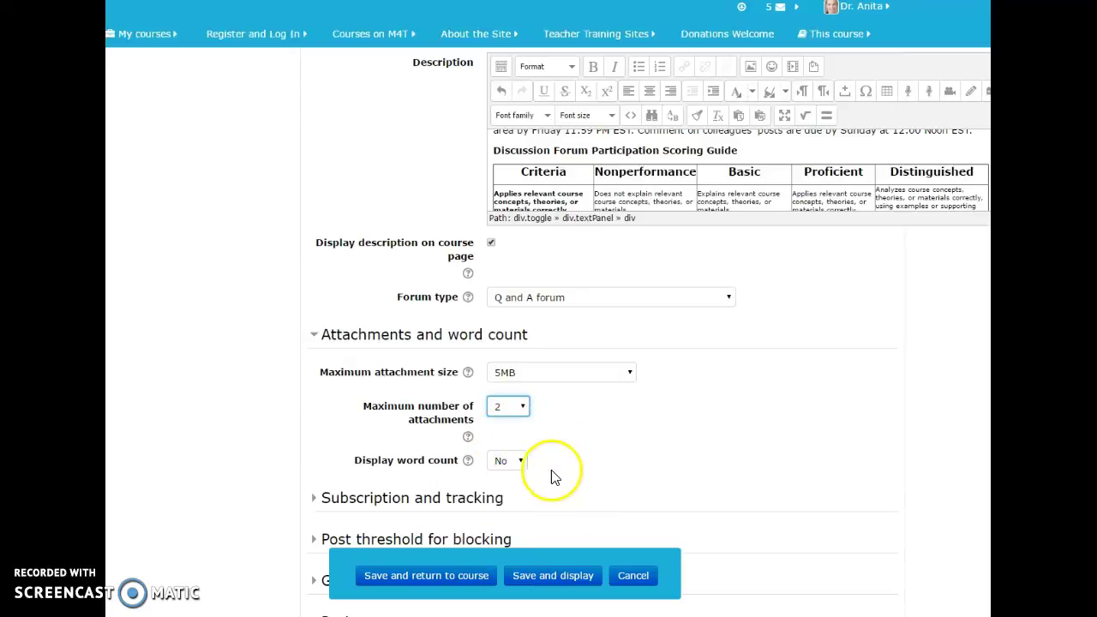
left_click(523, 462)
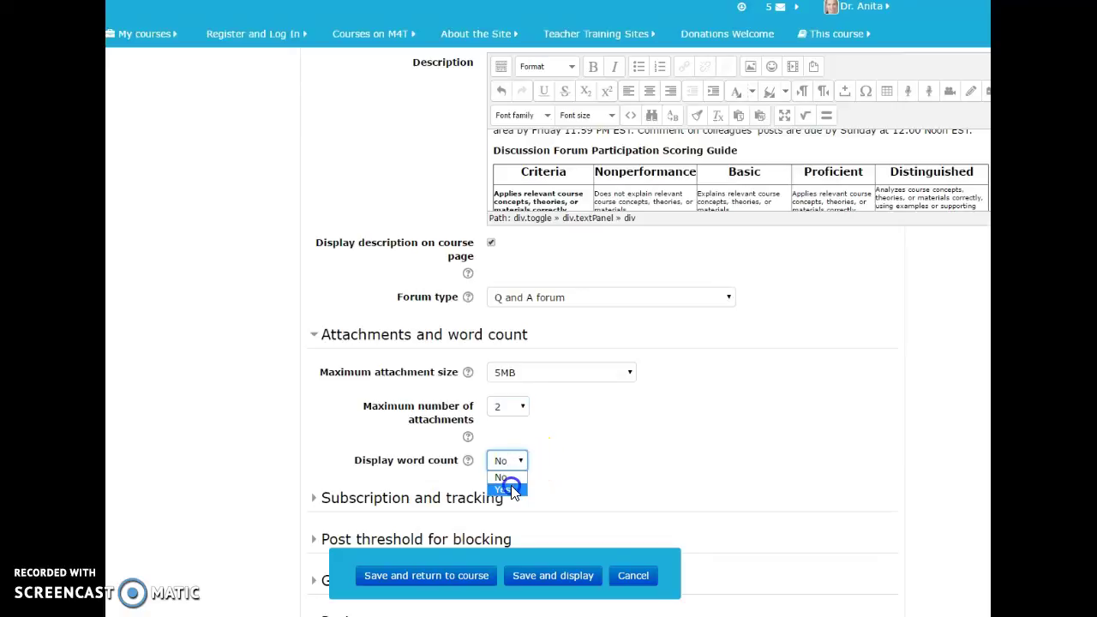
left_click(503, 489)
scroll(585, 467, "down", 3)
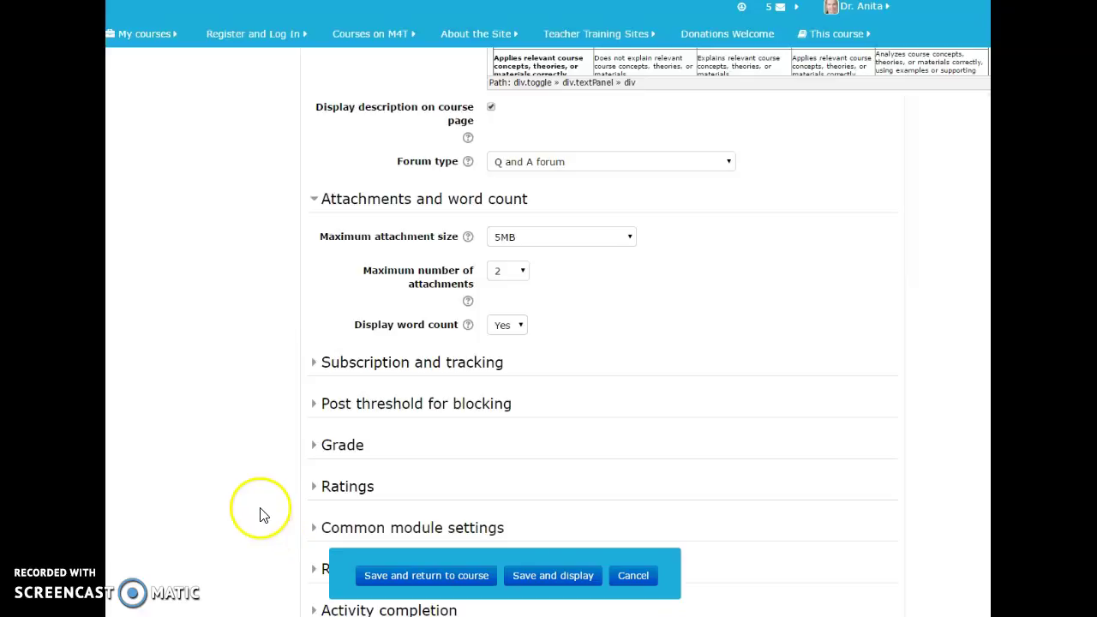
Set the forum's subscription mode to Forced subscription.
left_click(315, 363)
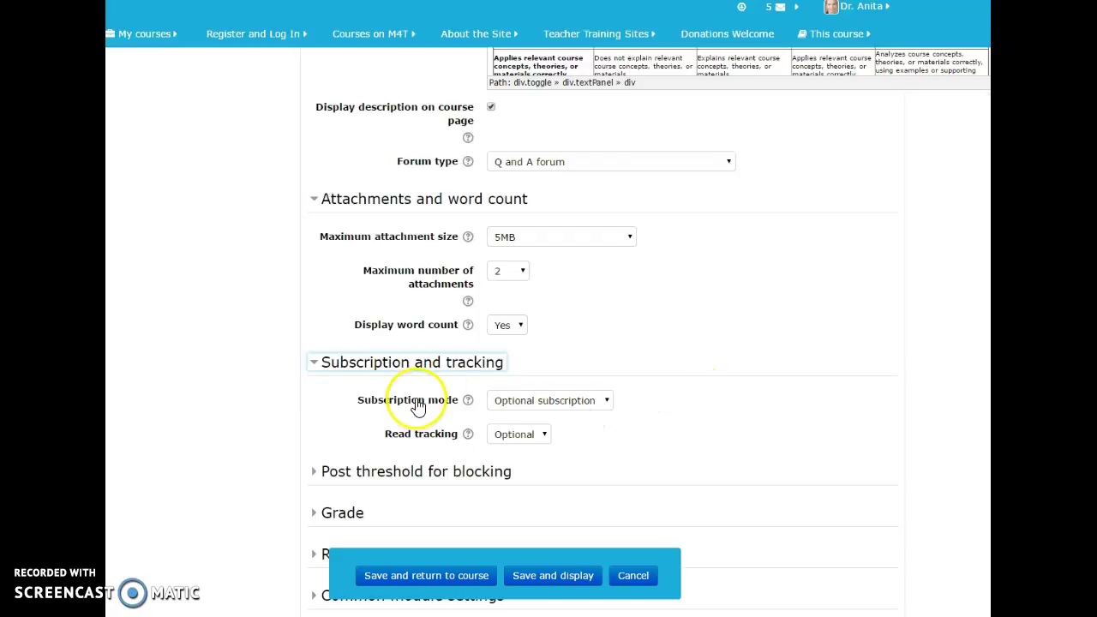
left_click(605, 402)
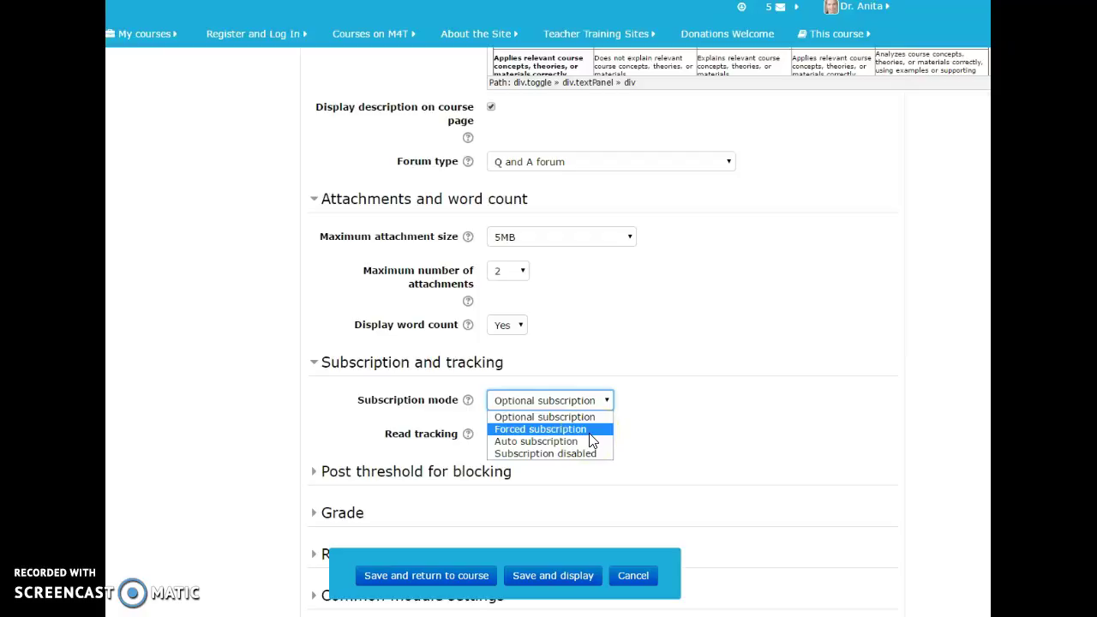
left_click(589, 436)
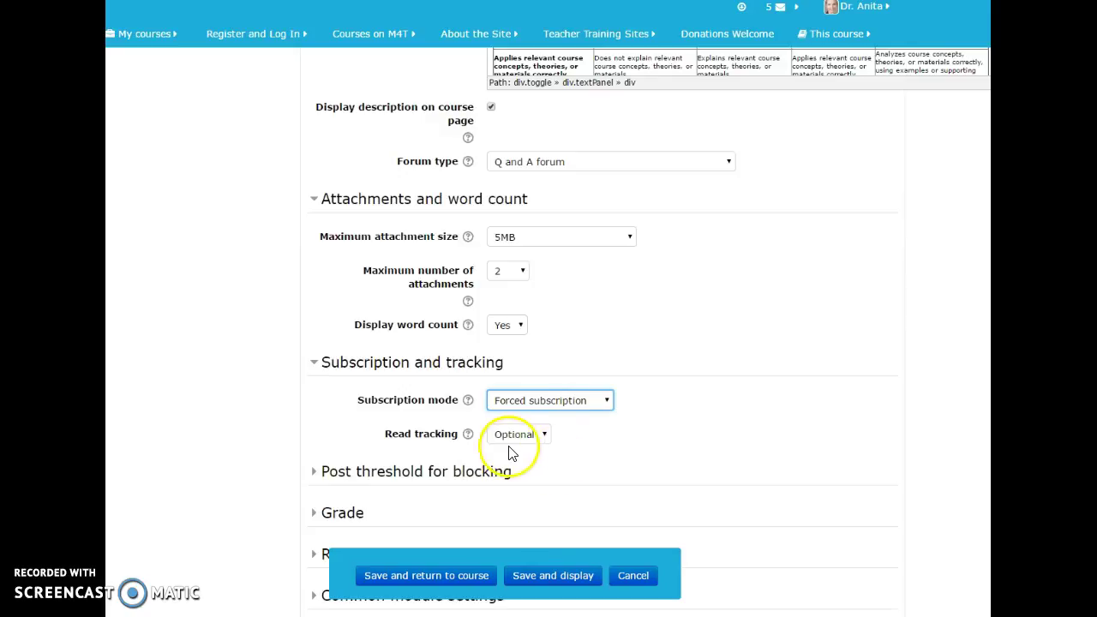
Set Read tracking to Forced and check its help explanation.
left_click(542, 437)
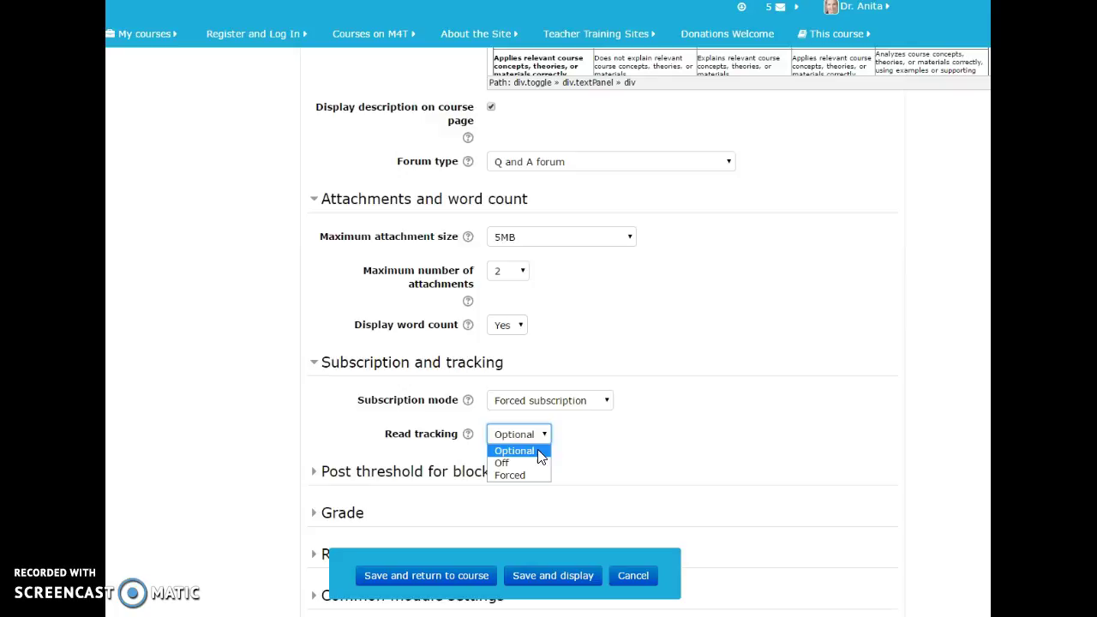
left_click(523, 474)
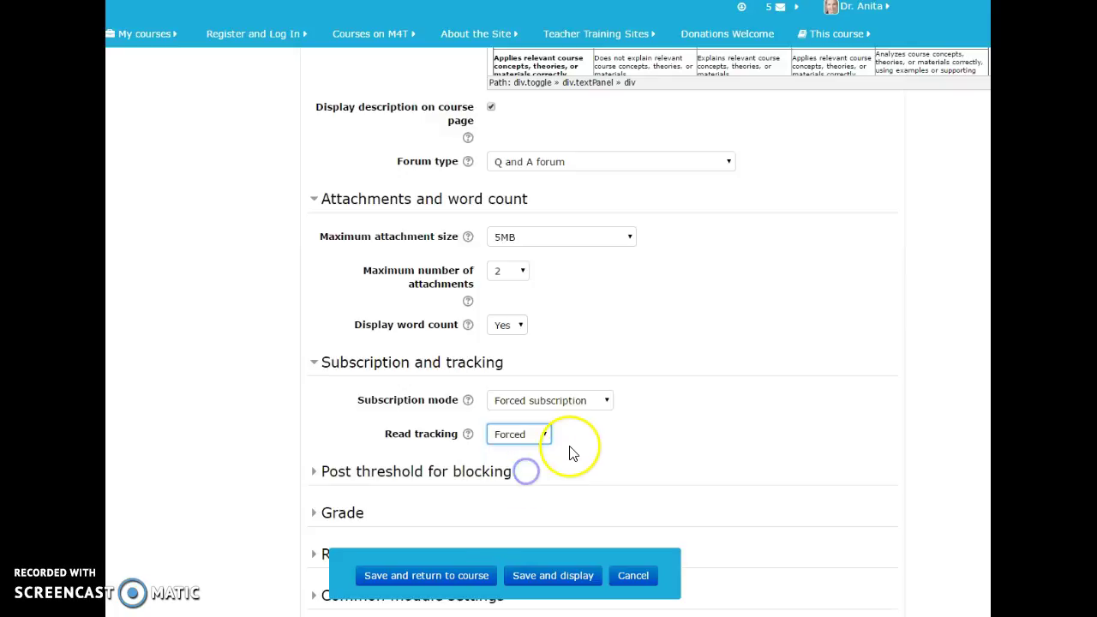
left_click(468, 434)
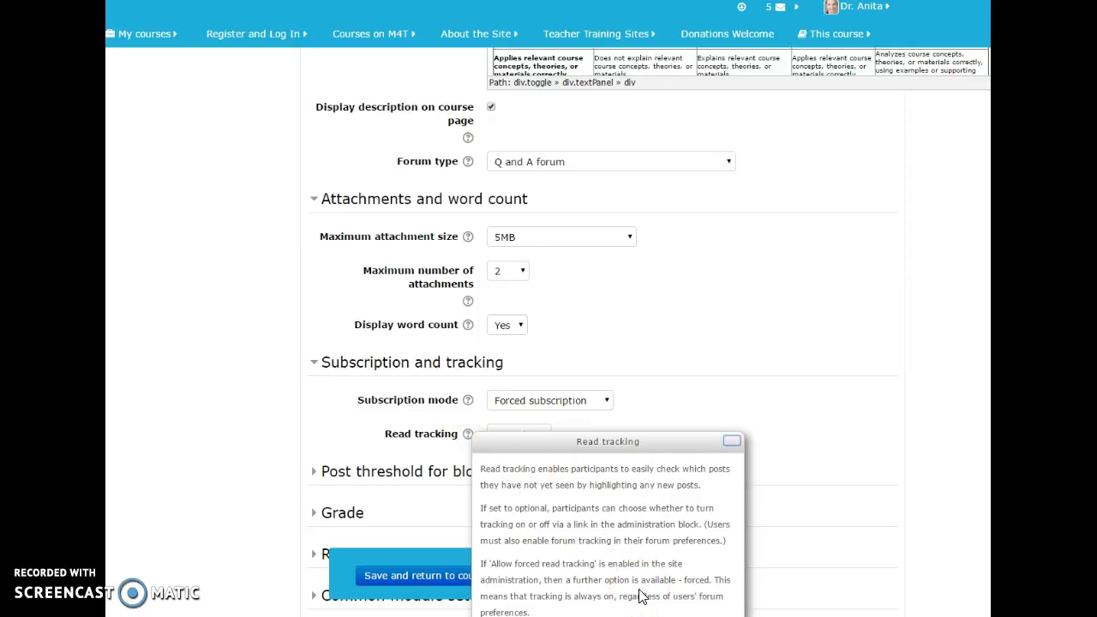
left_click(806, 477)
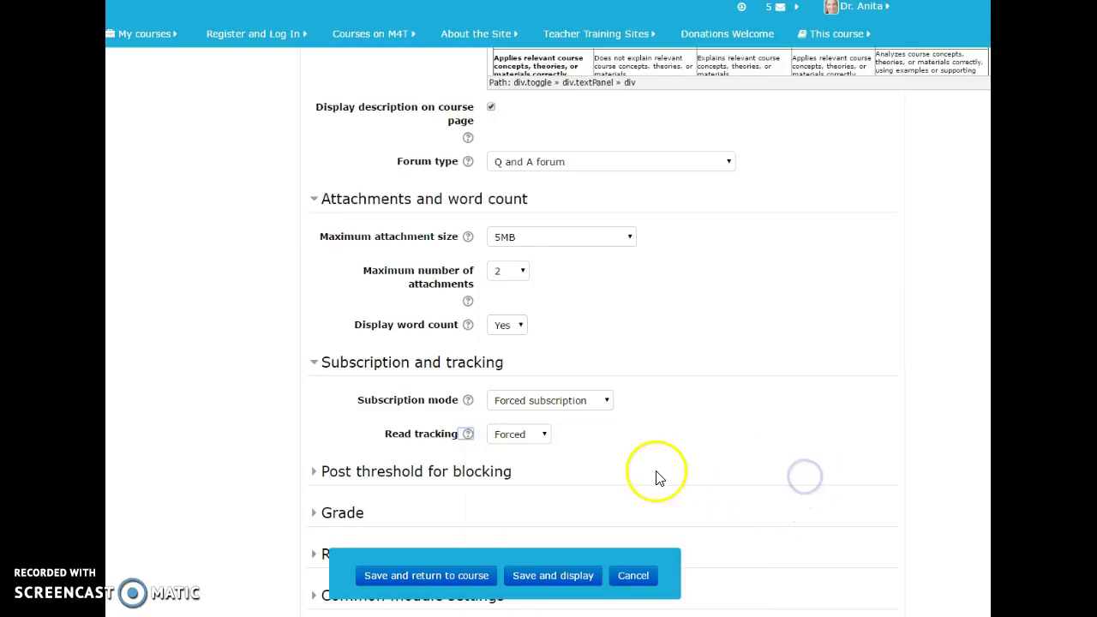
scroll(651, 454, "down", 1)
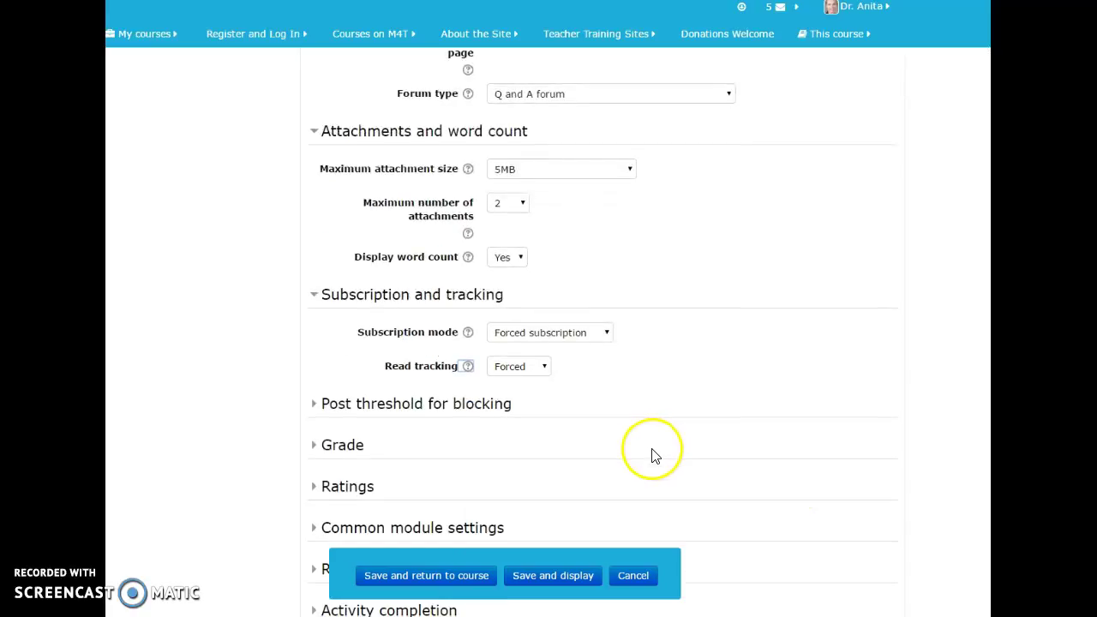
Reveal the post threshold for blocking settings and leave the blocking period at Don't block.
left_click(312, 403)
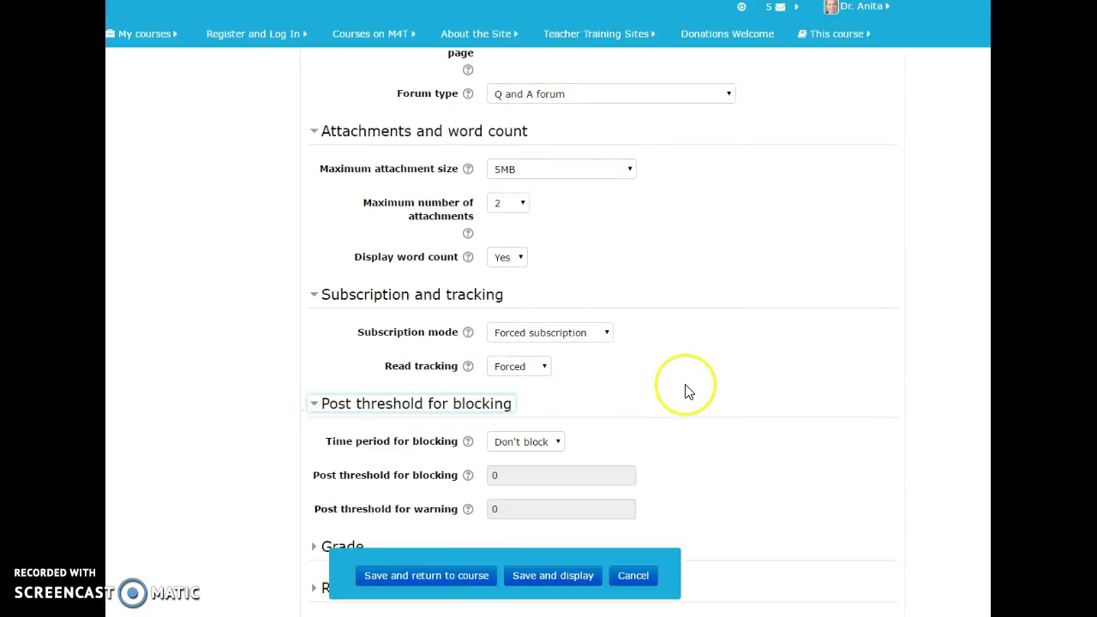
scroll(686, 392, "down", 2)
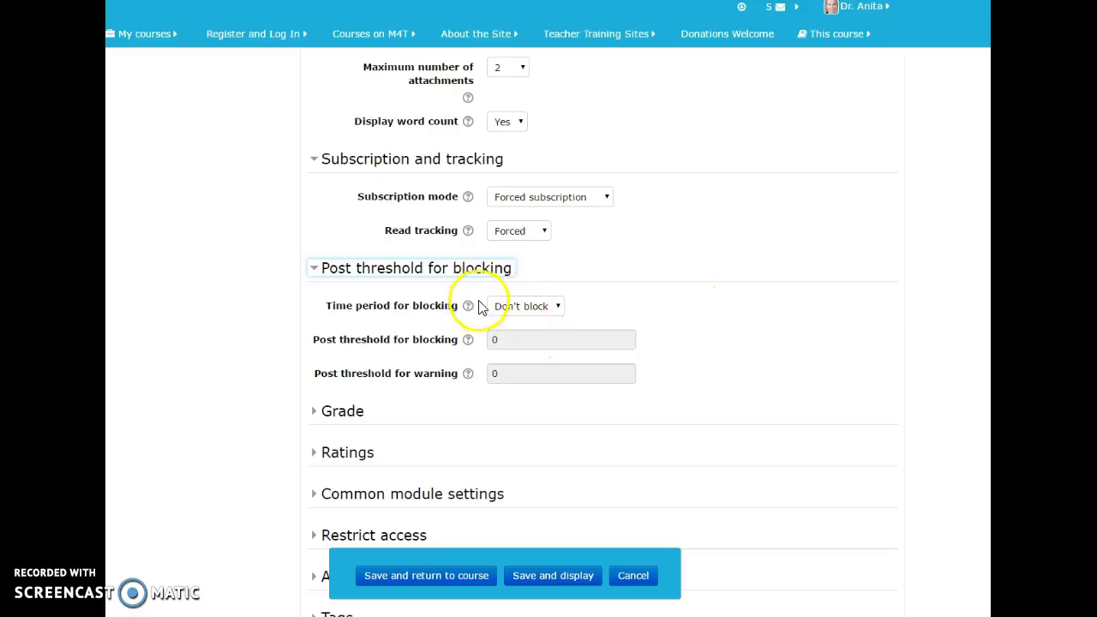
left_click(555, 307)
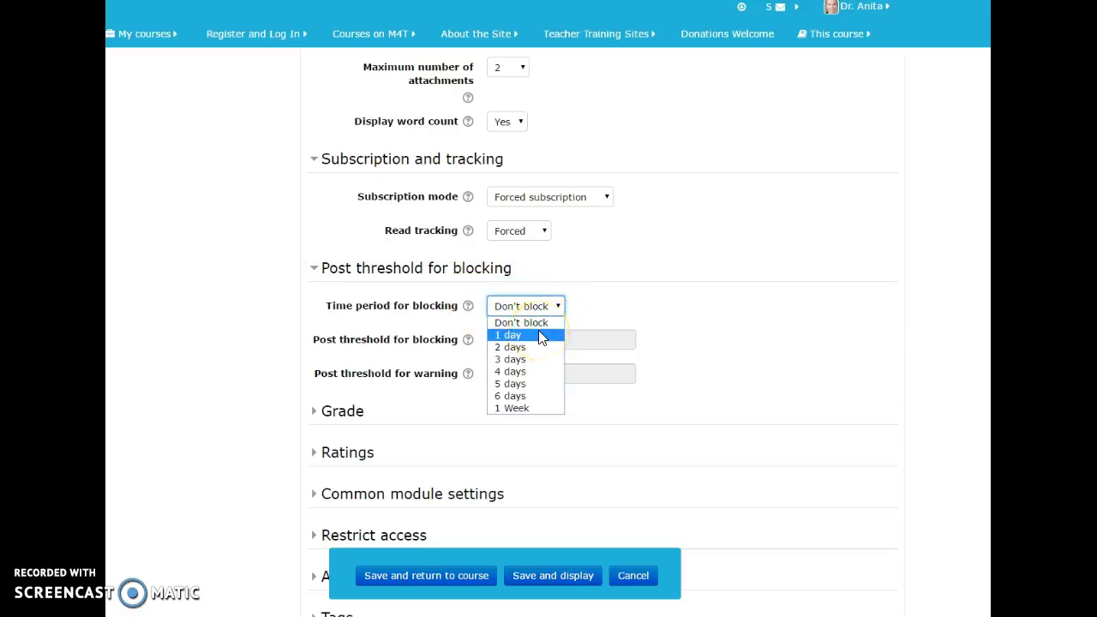
left_click(657, 316)
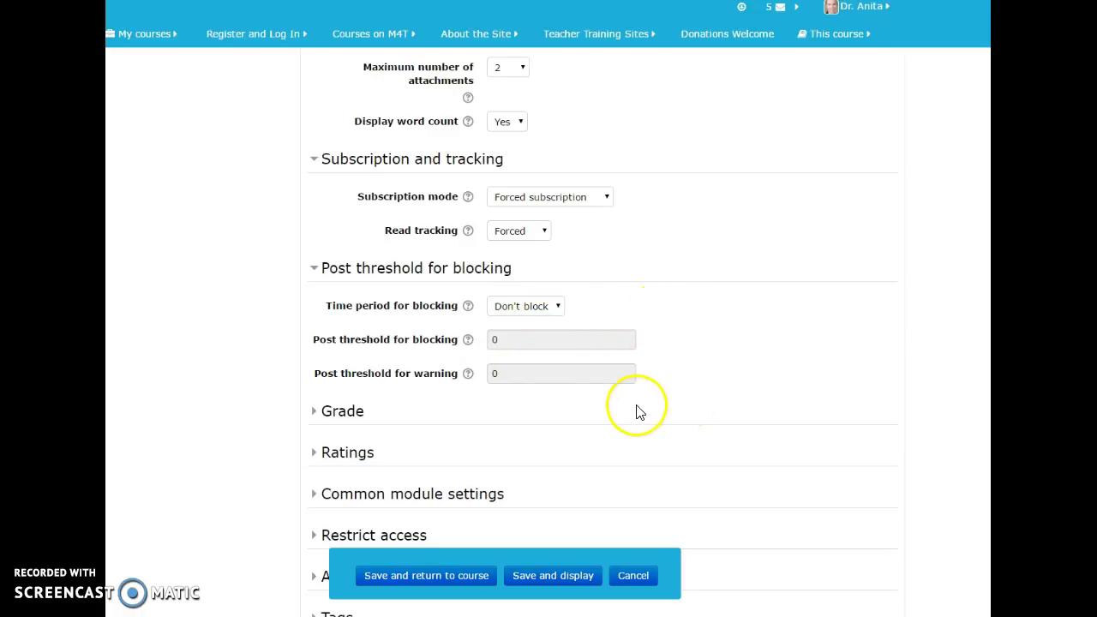
Expand Grade and set the grade category to TPA Teacher, leaving Grade to pass empty.
left_click(320, 412)
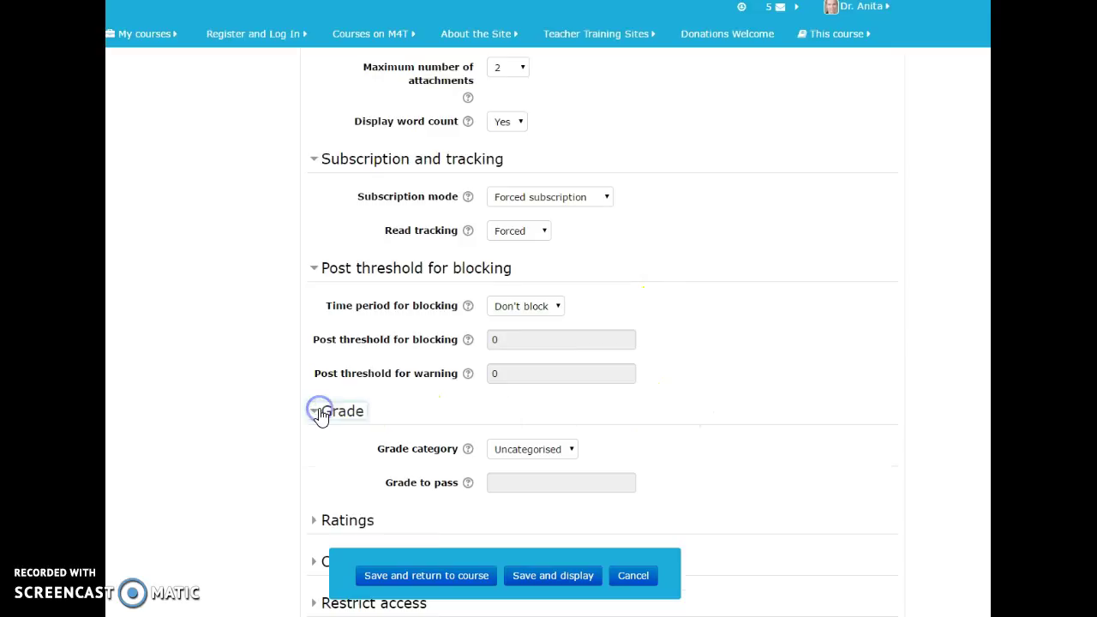
scroll(789, 437, "down", 1)
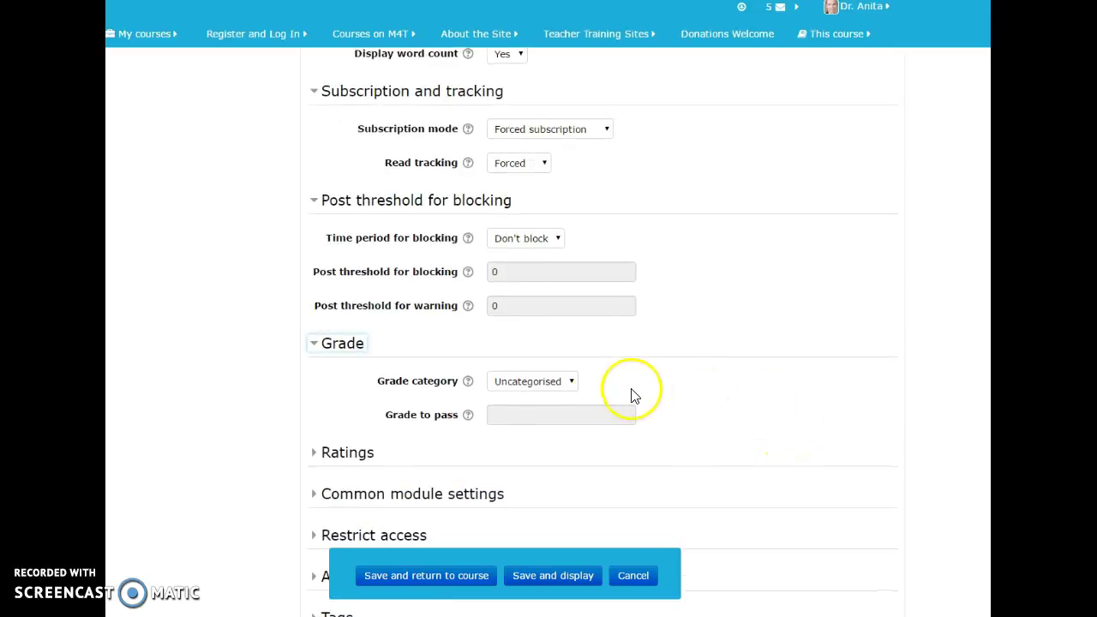
left_click(573, 384)
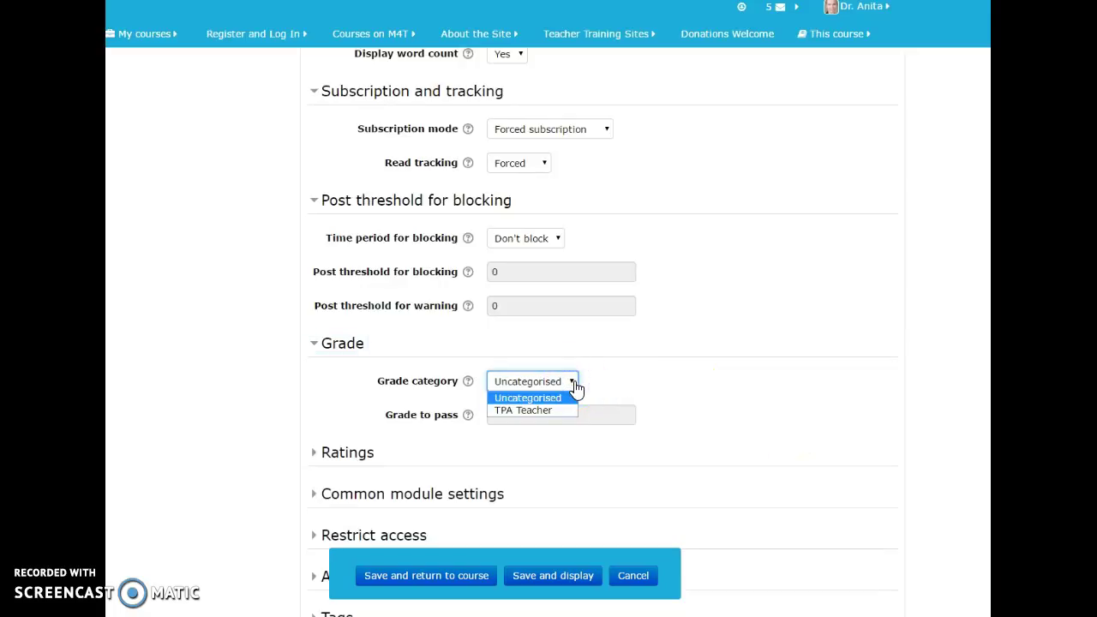
left_click_drag(576, 389, 538, 407)
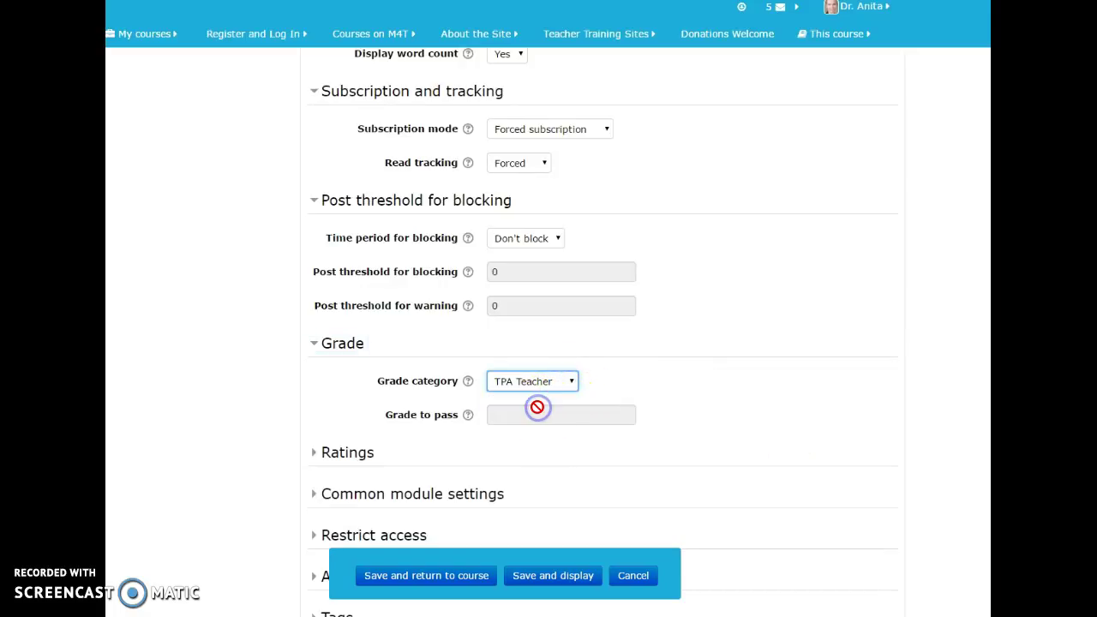
left_click(468, 418)
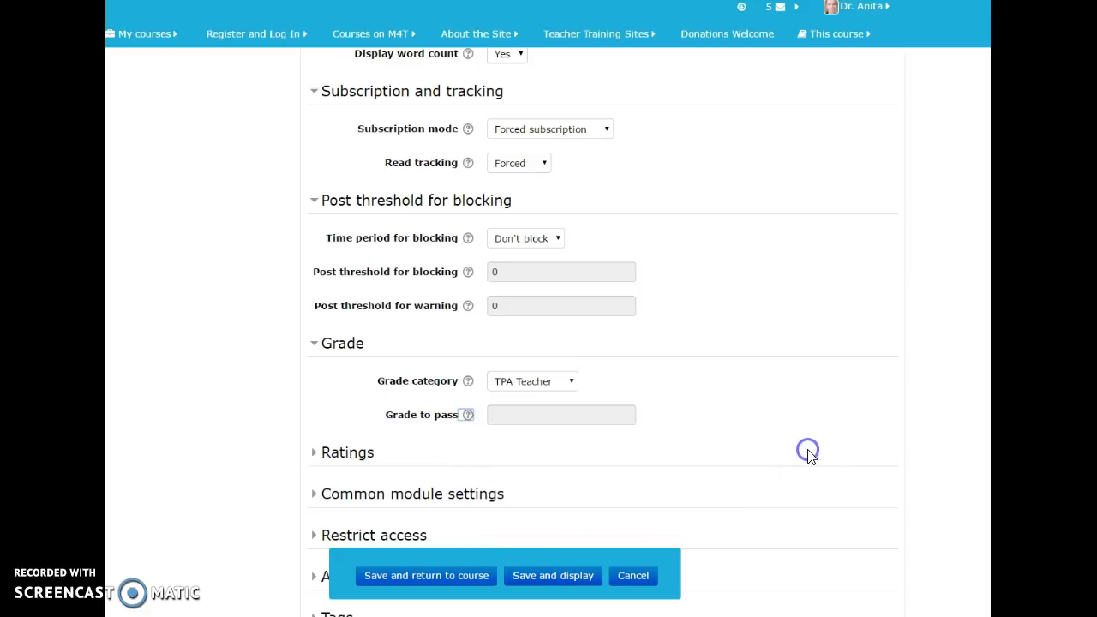
scroll(816, 449, "down", 1)
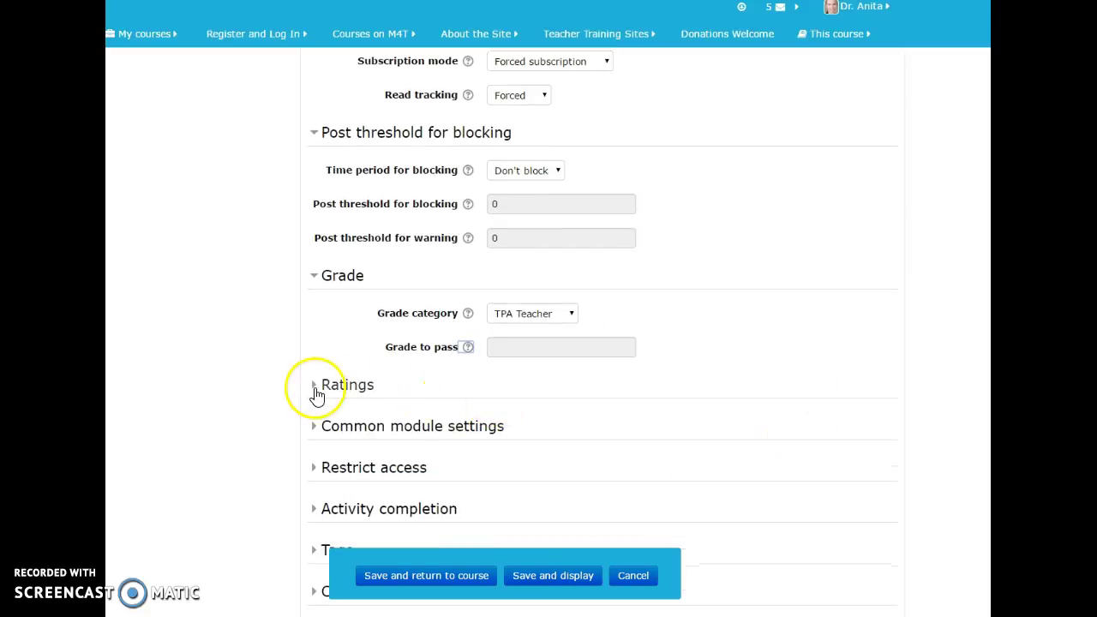
Try Average of ratings with a Point scale, then reset the aggregate type to No ratings.
left_click(317, 386)
scroll(917, 421, "down", 1)
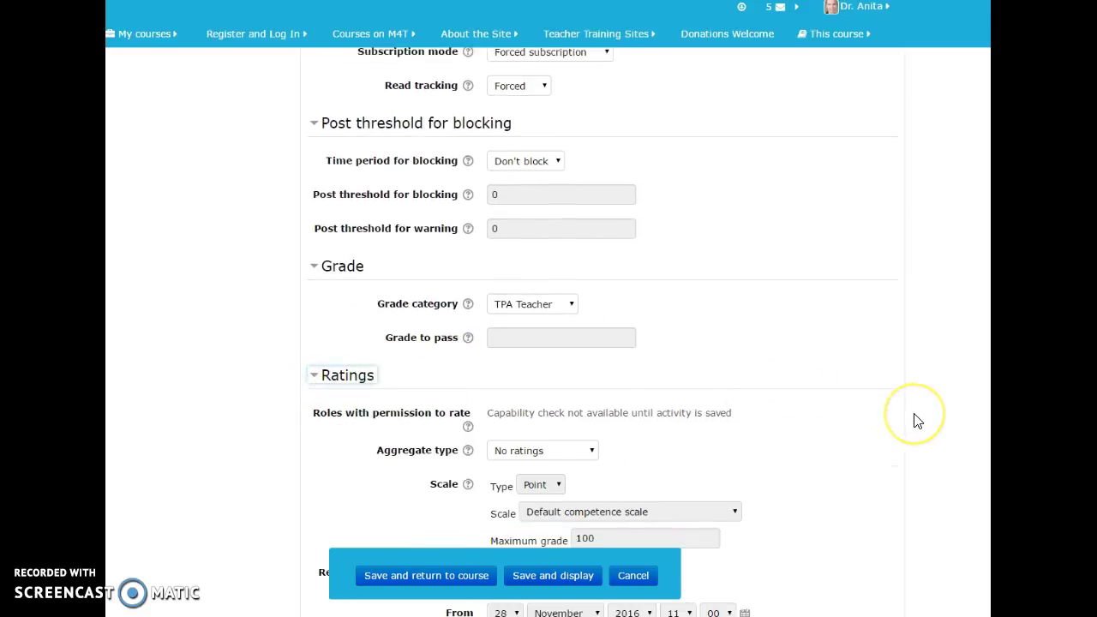
scroll(918, 420, "down", 2)
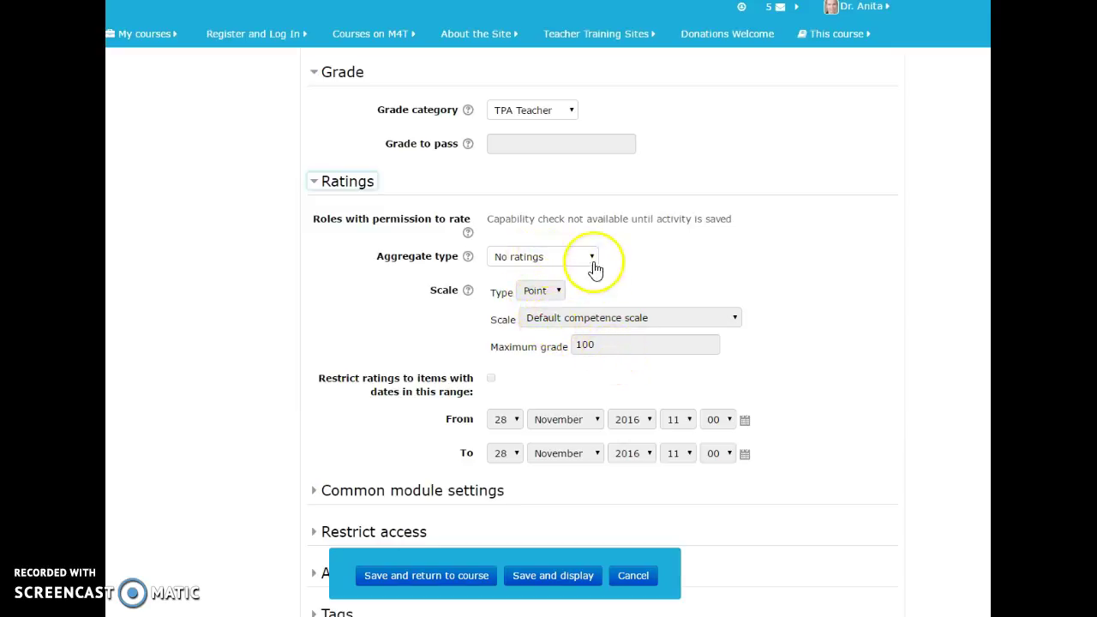
left_click(592, 259)
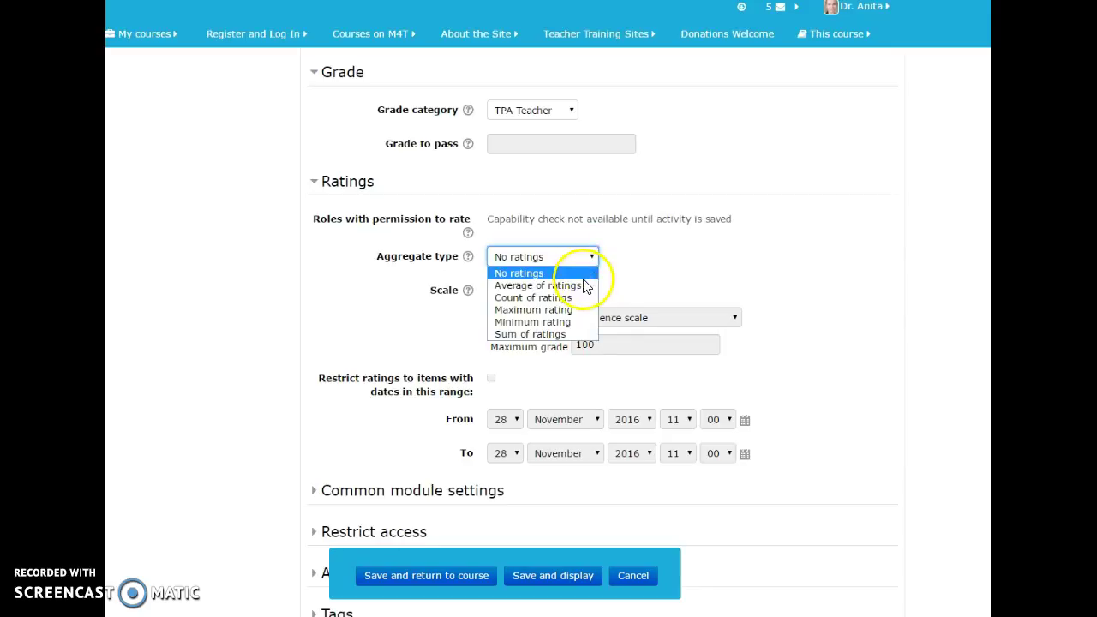
left_click(572, 285)
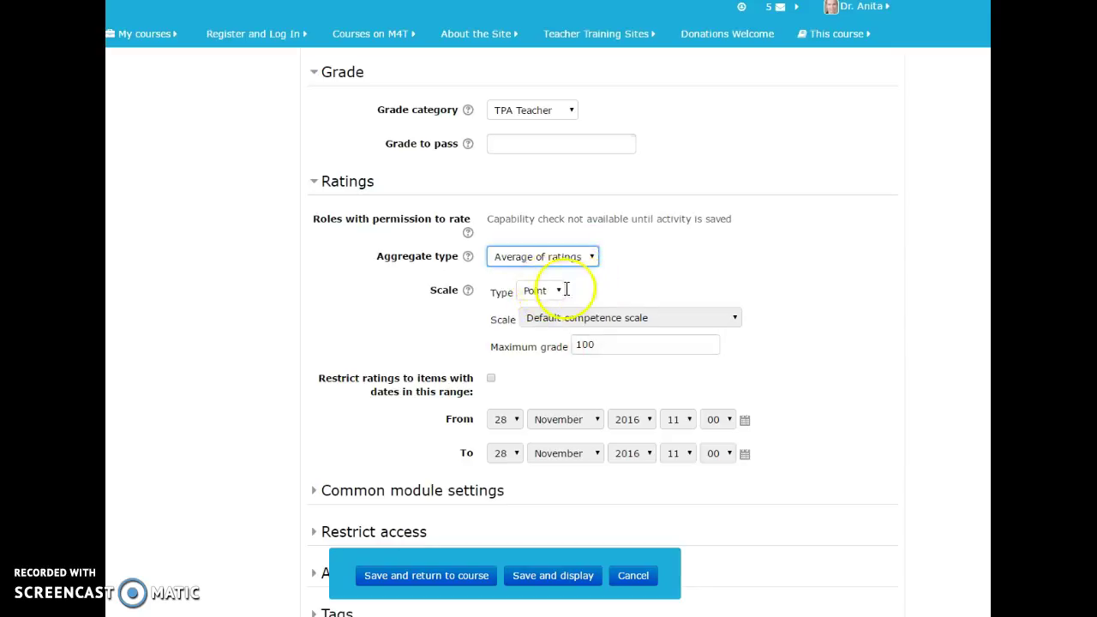
left_click(559, 293)
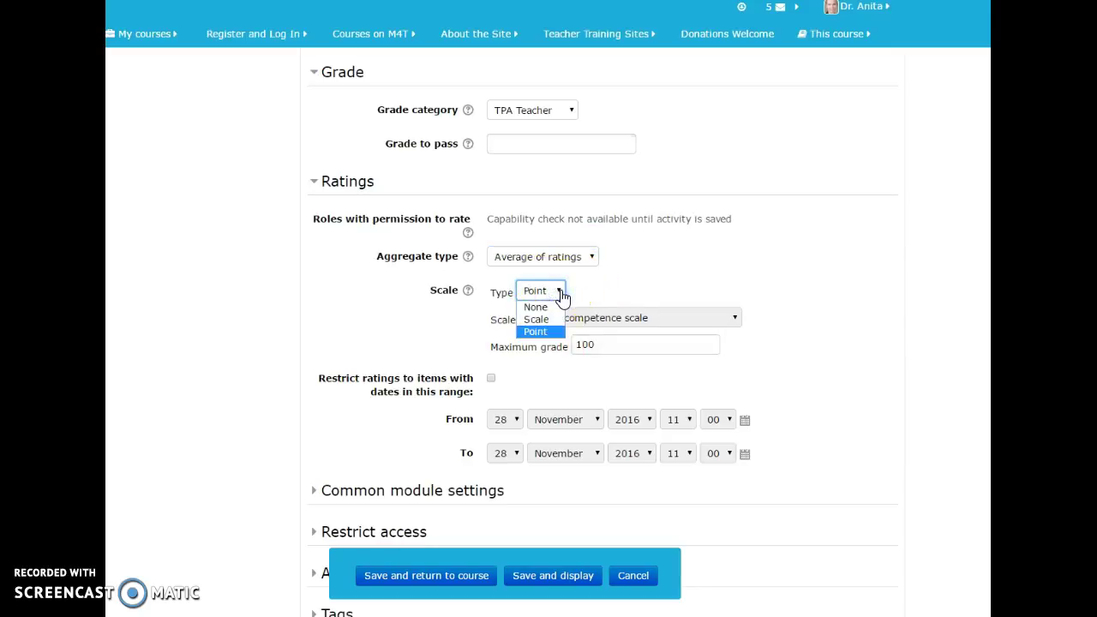
left_click(612, 298)
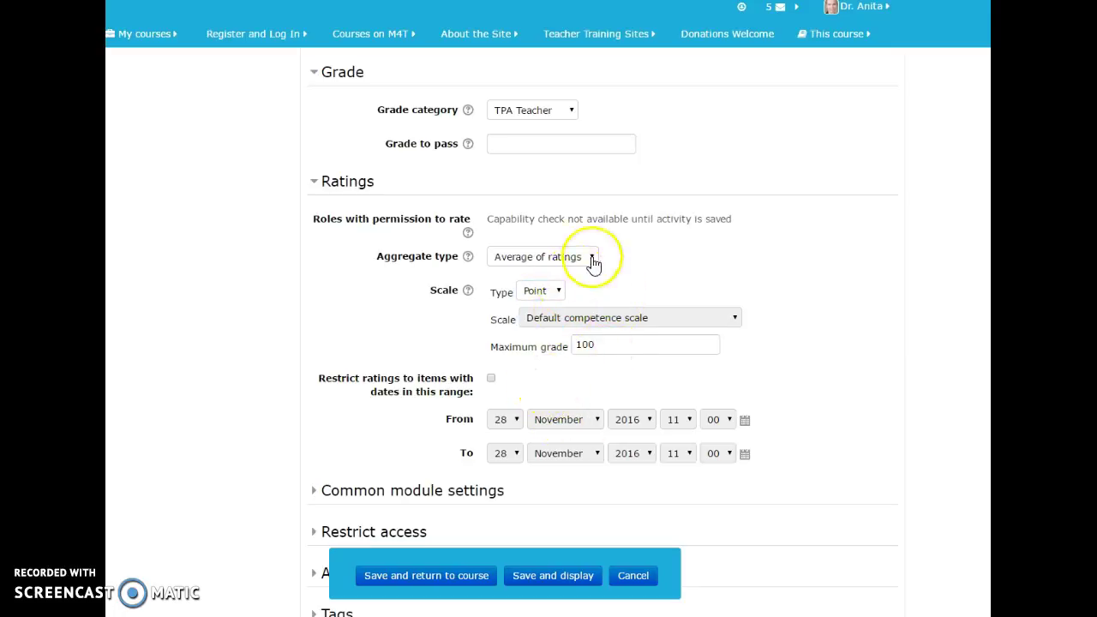
left_click(590, 257)
left_click(567, 272)
left_click(518, 391)
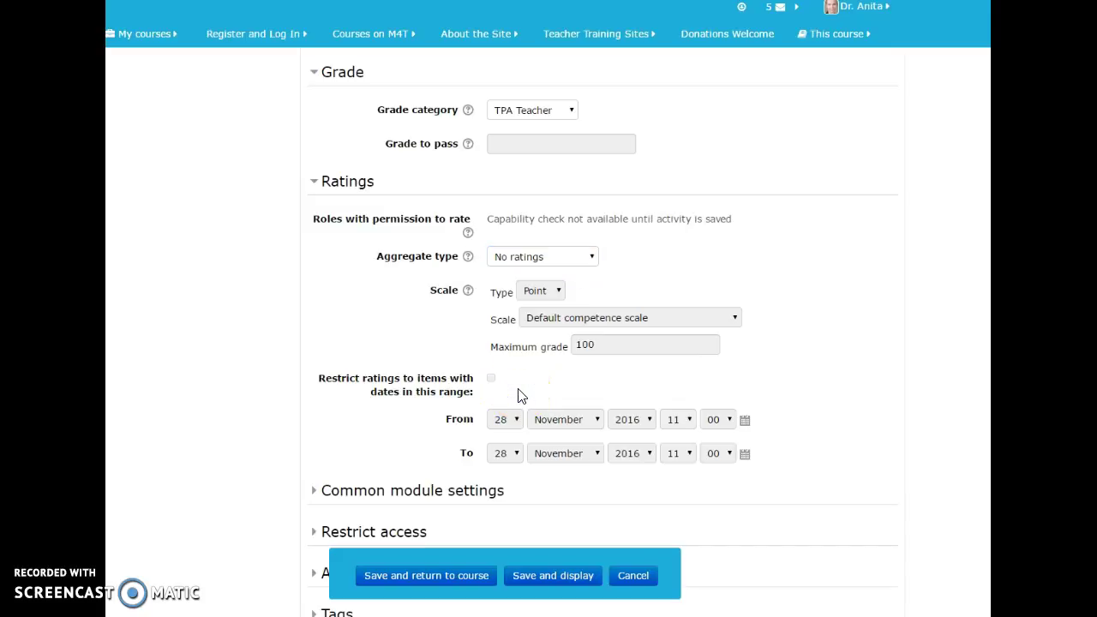
left_click(498, 386)
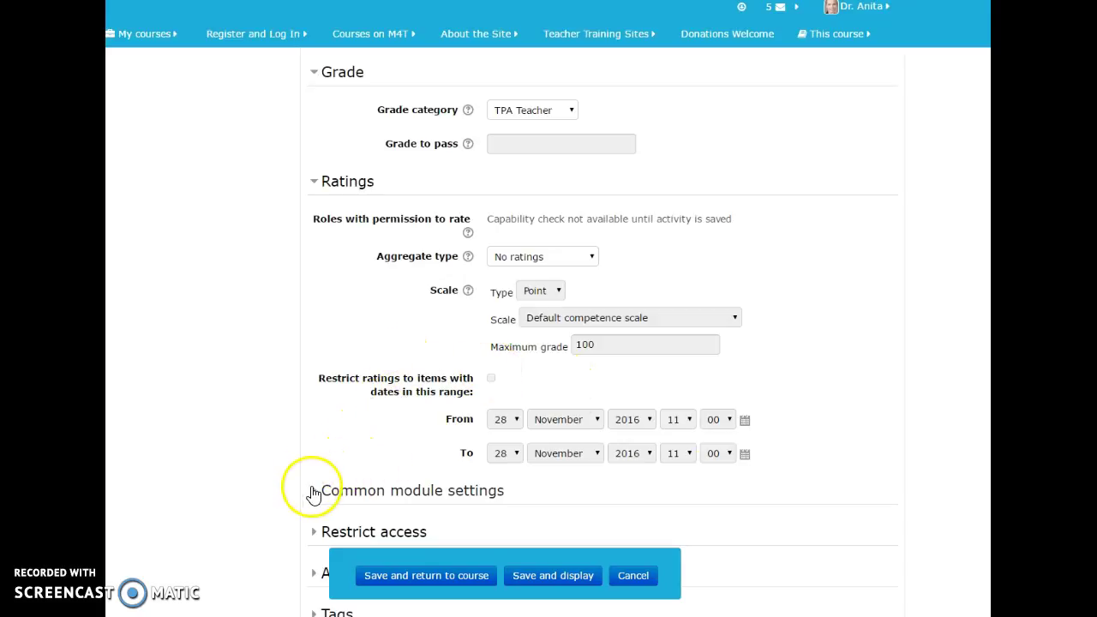
Check the common module settings, keeping visibility at Show, and expand Restrict access.
left_click(313, 495)
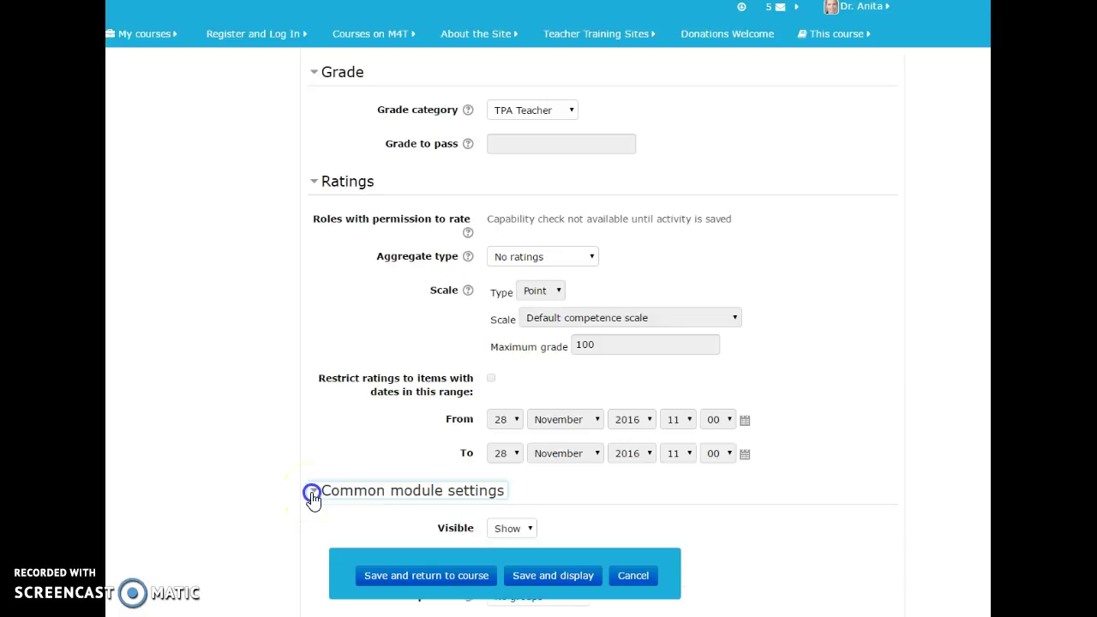
scroll(355, 453, "down", 3)
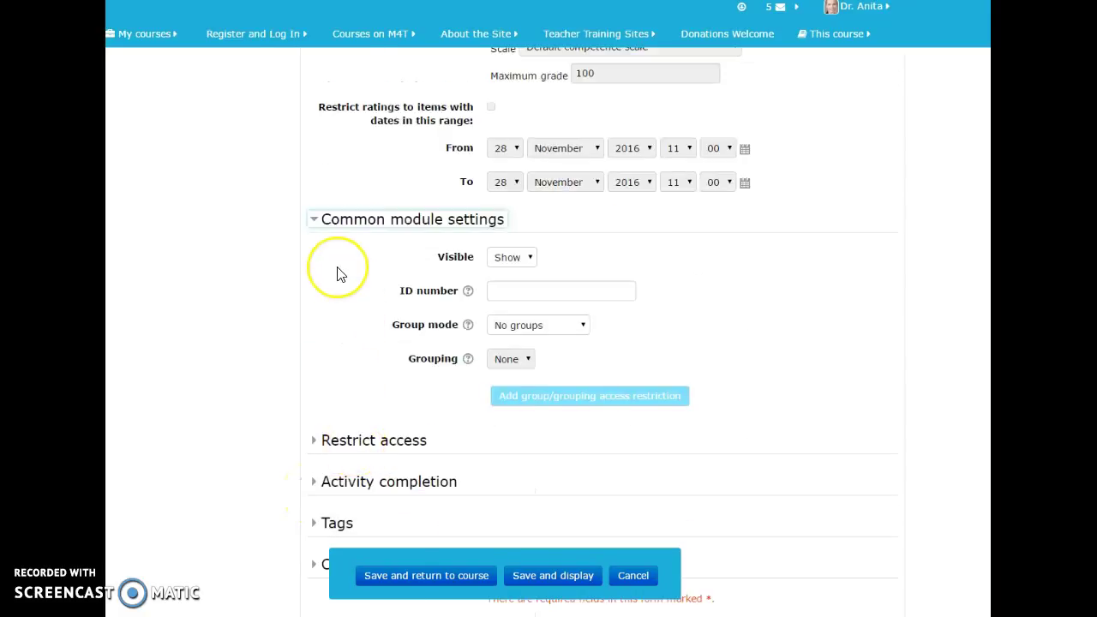
left_click(336, 275)
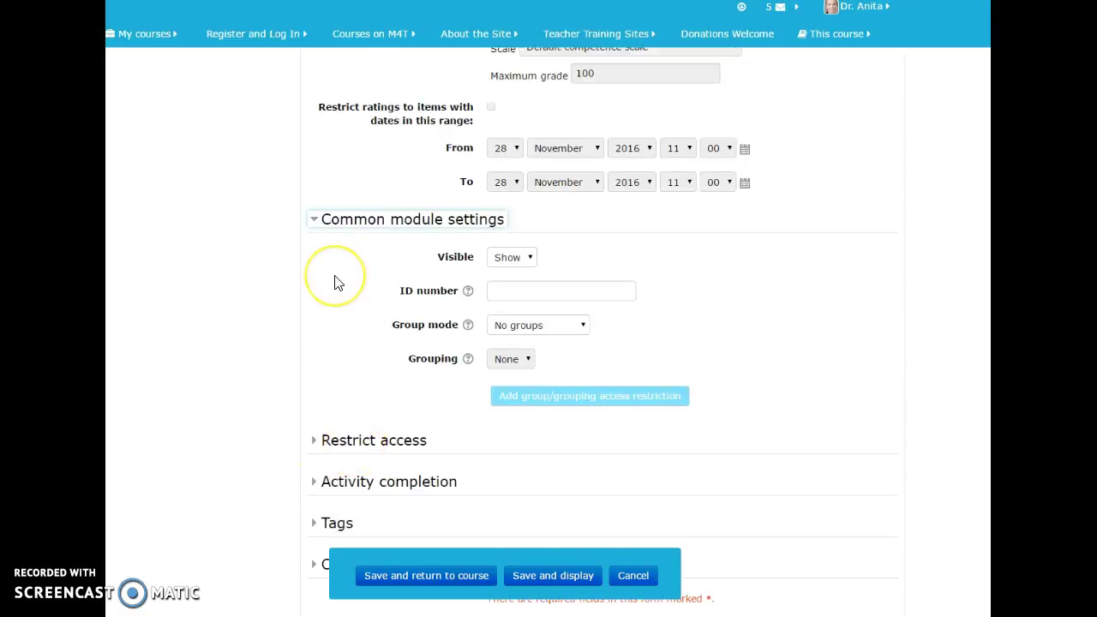
left_click(331, 289)
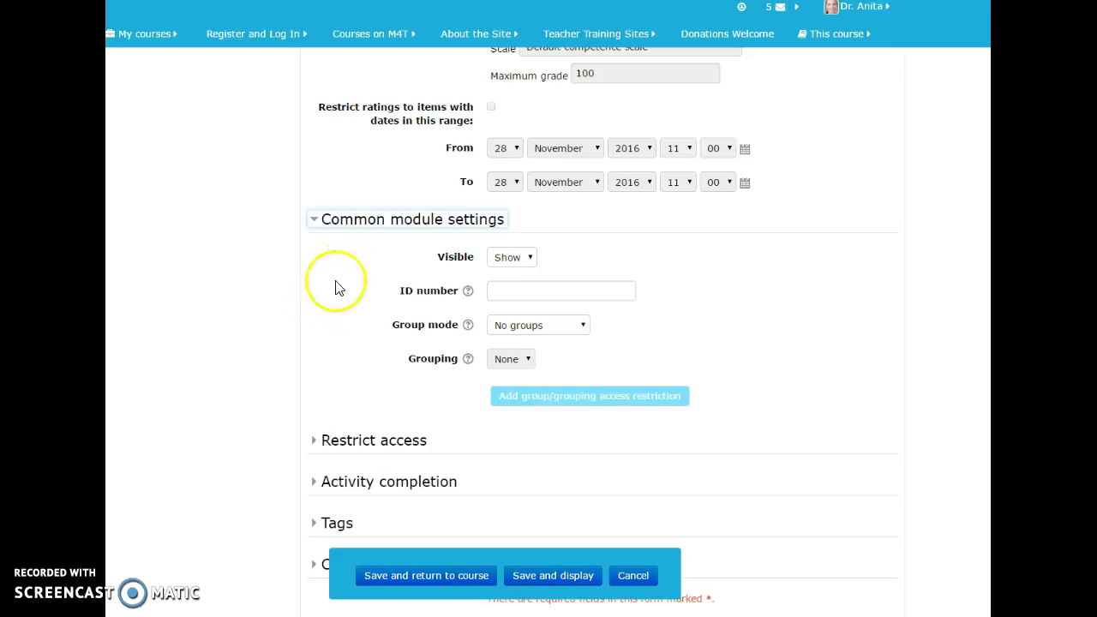
left_click(529, 262)
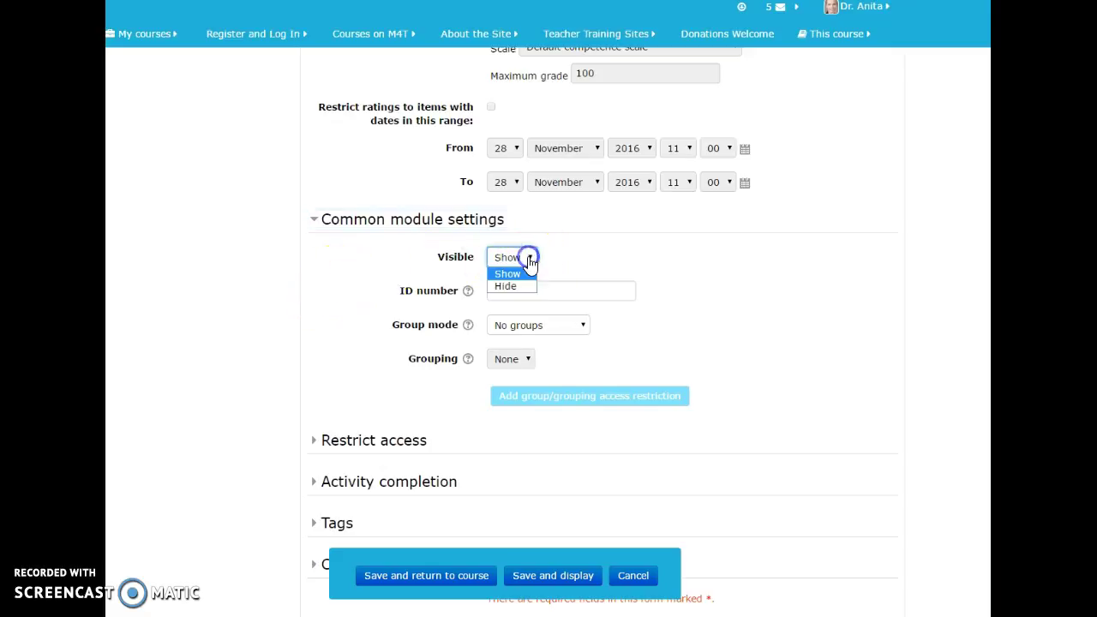
left_click(614, 256)
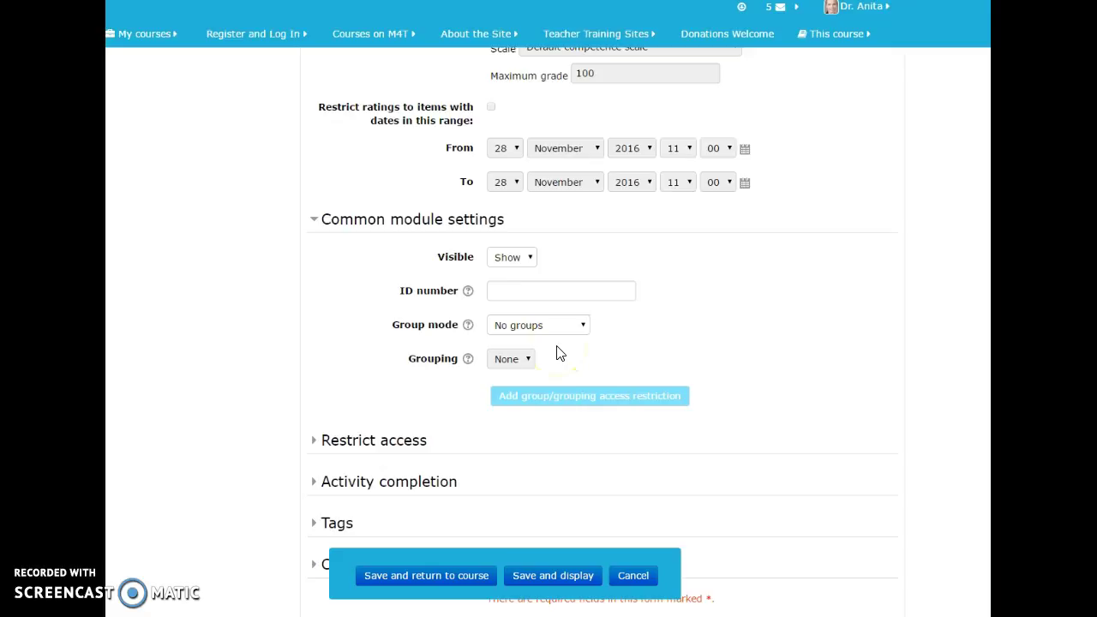
left_click(410, 451)
Expand Activity completion, where students can currently mark the forum complete manually.
left_click(314, 447)
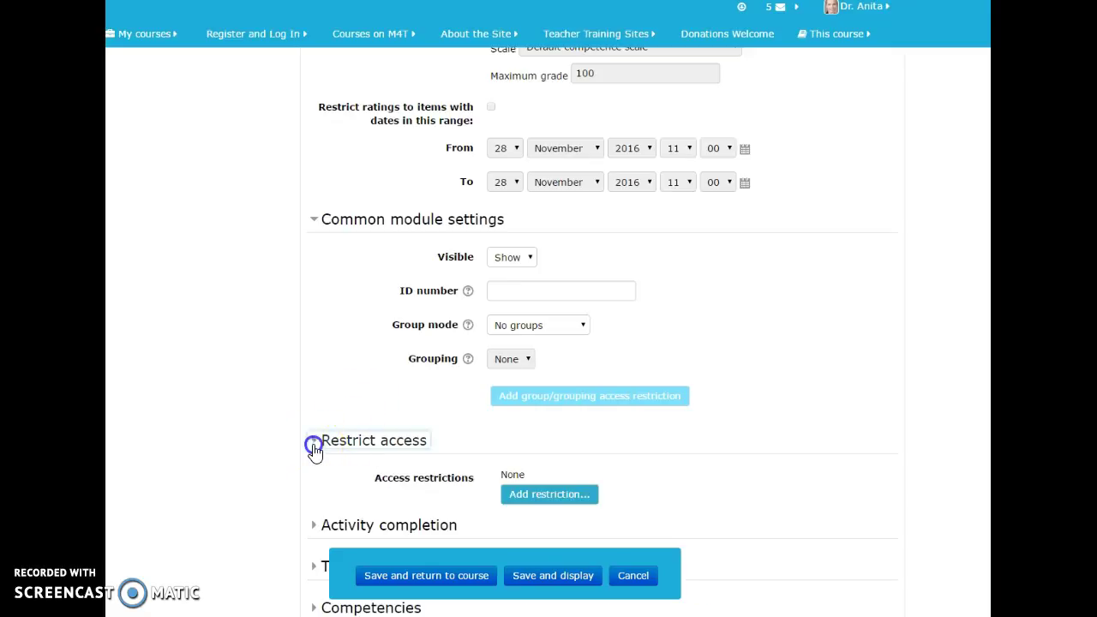
scroll(976, 376, "down", 3)
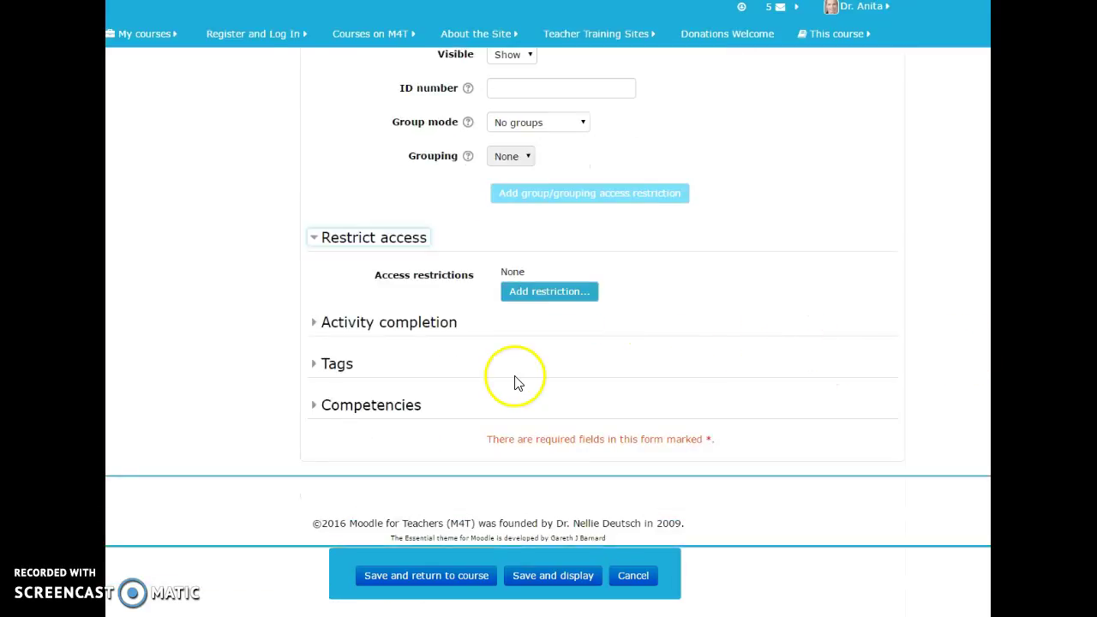
left_click(314, 323)
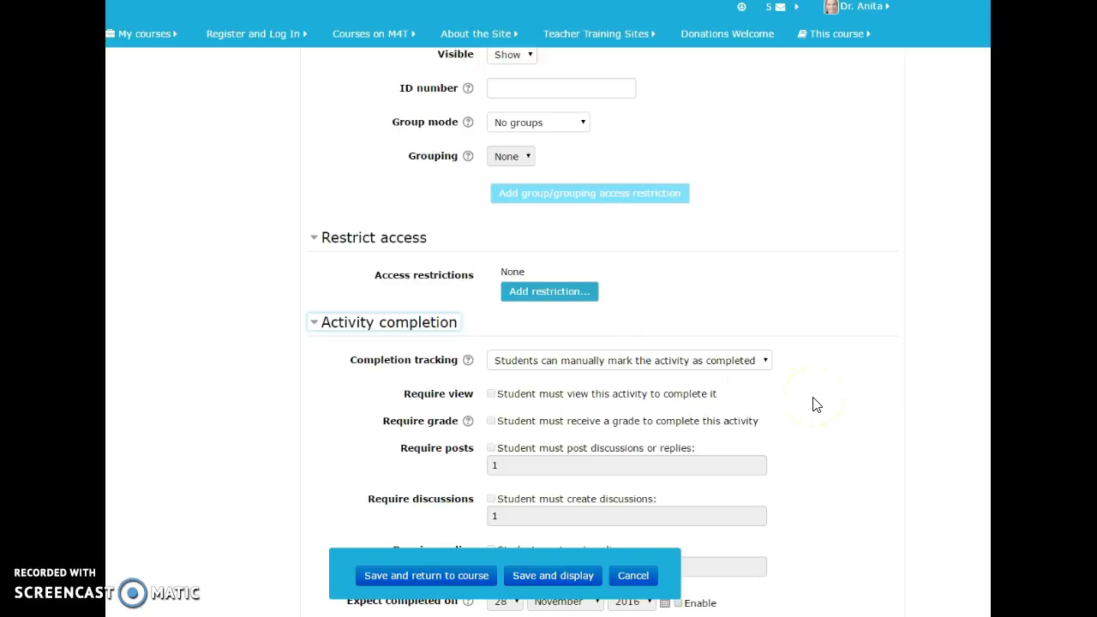
Show the forum as complete when conditions are met, with 2 required replies.
scroll(816, 404, "down", 3)
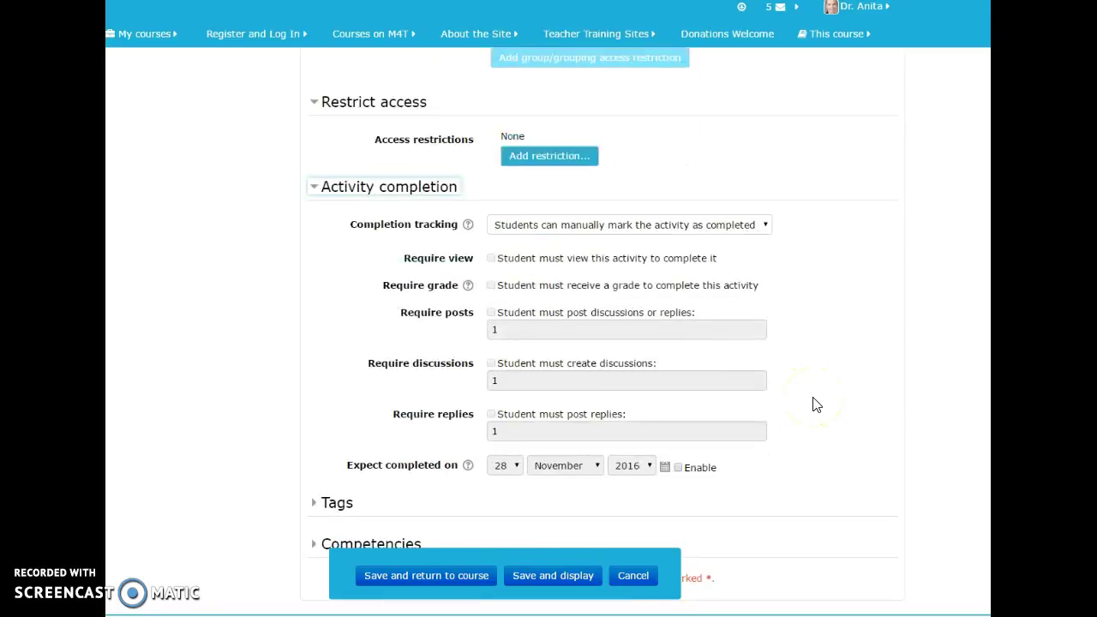
left_click(765, 225)
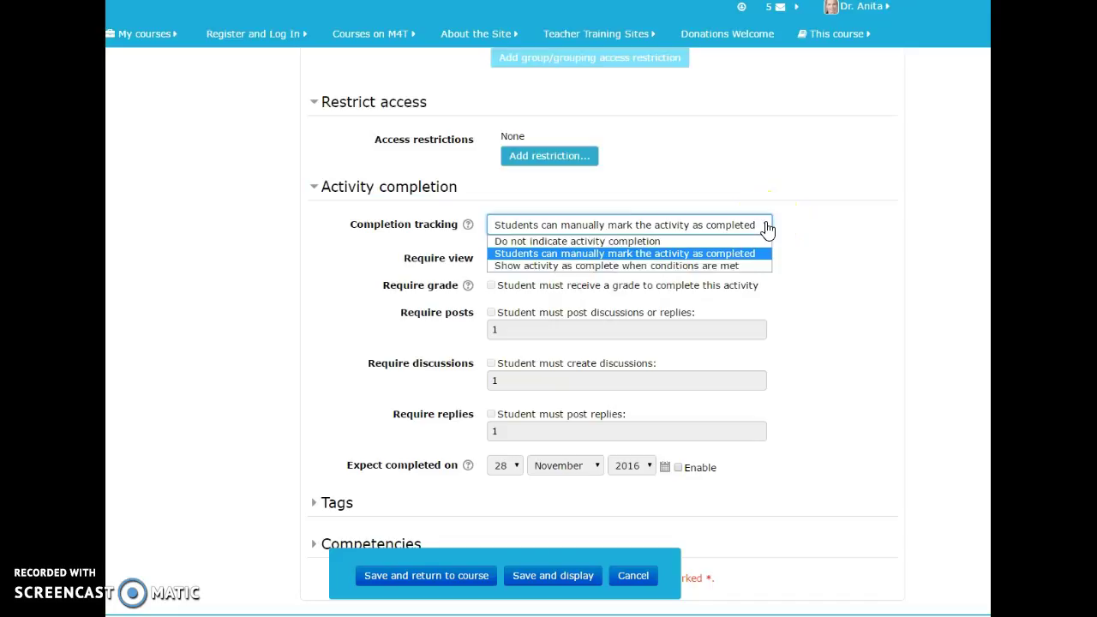
left_click(724, 266)
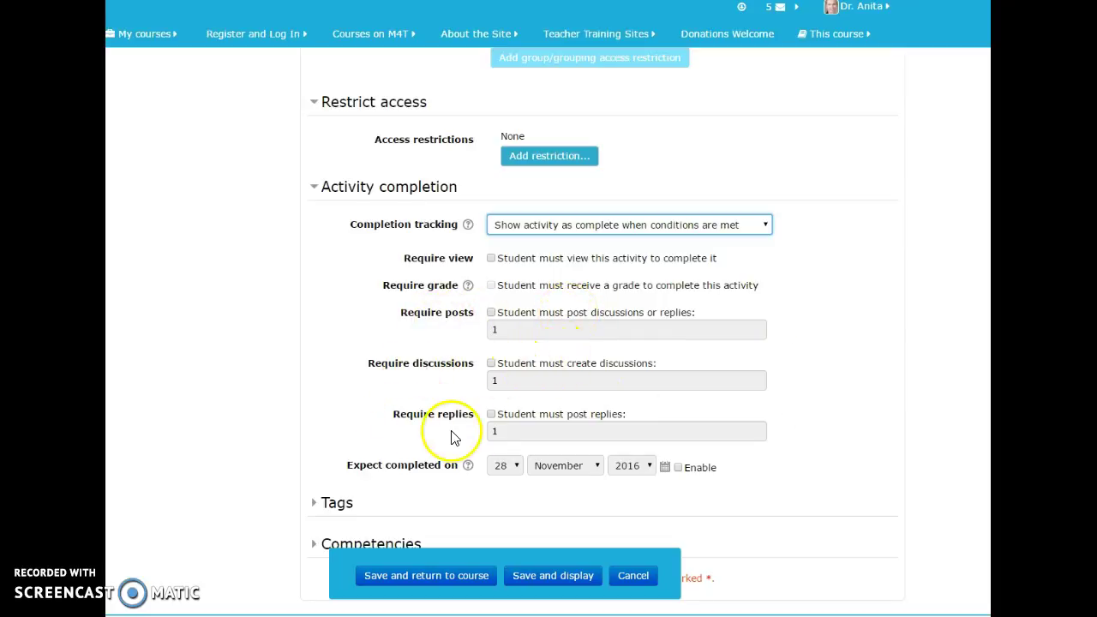
left_click(492, 414)
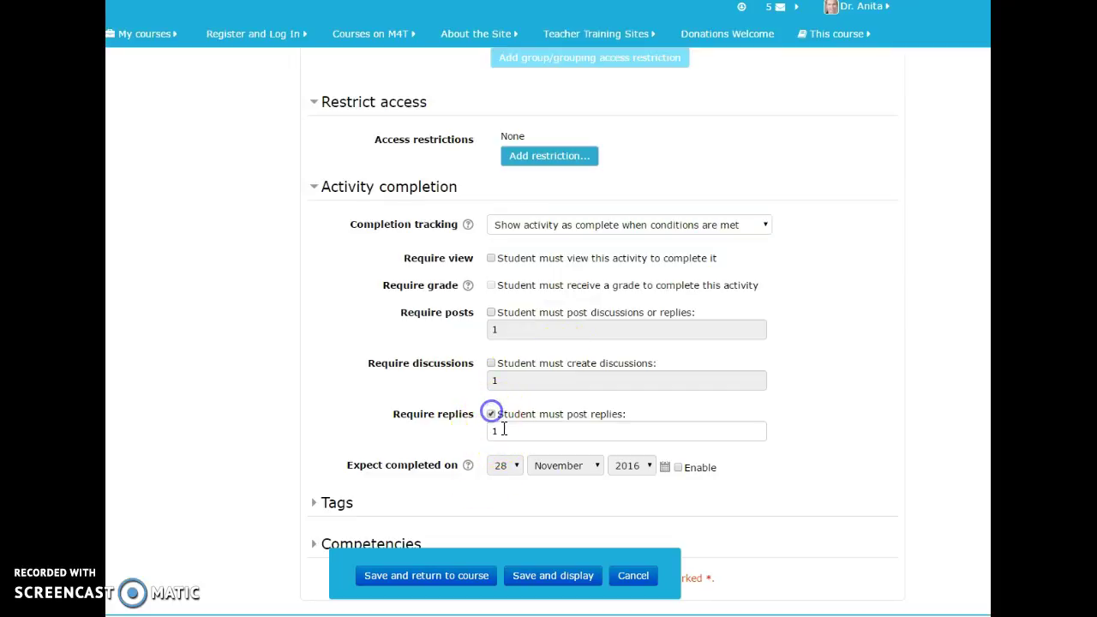
left_click_drag(503, 431, 457, 441)
type("2")
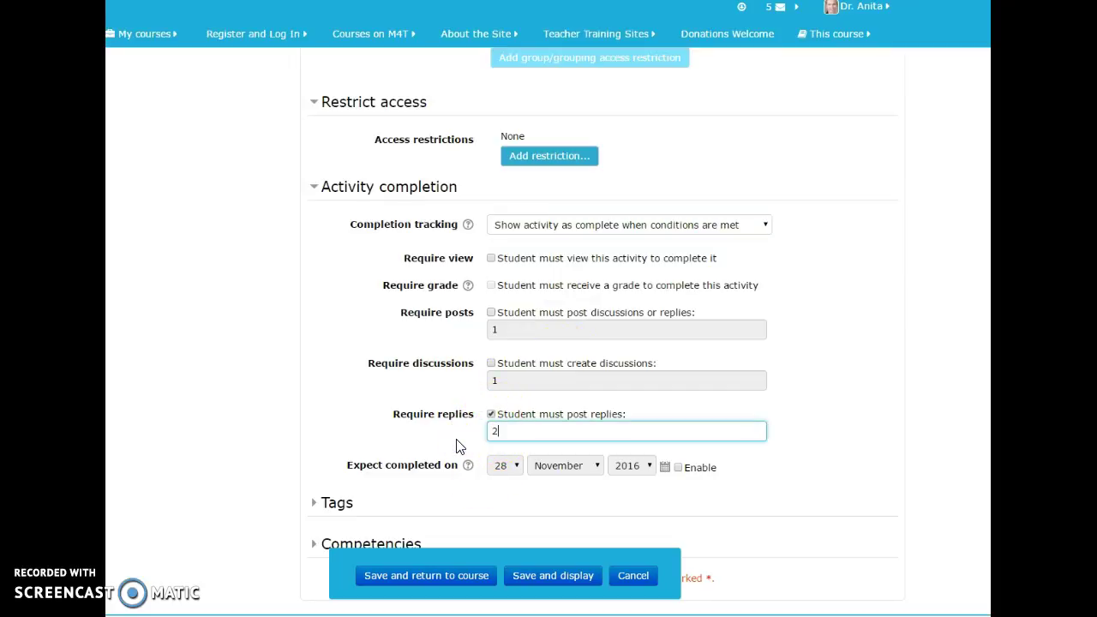
left_click(431, 444)
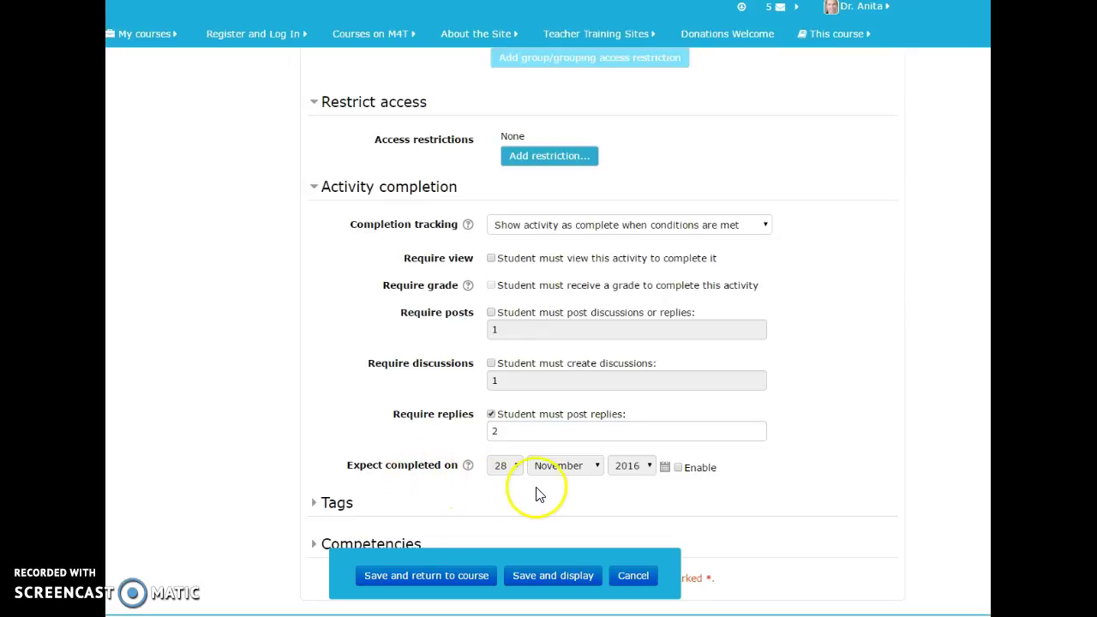
Expand Tags and Competencies and leave no course competencies linked.
scroll(703, 494, "down", 3)
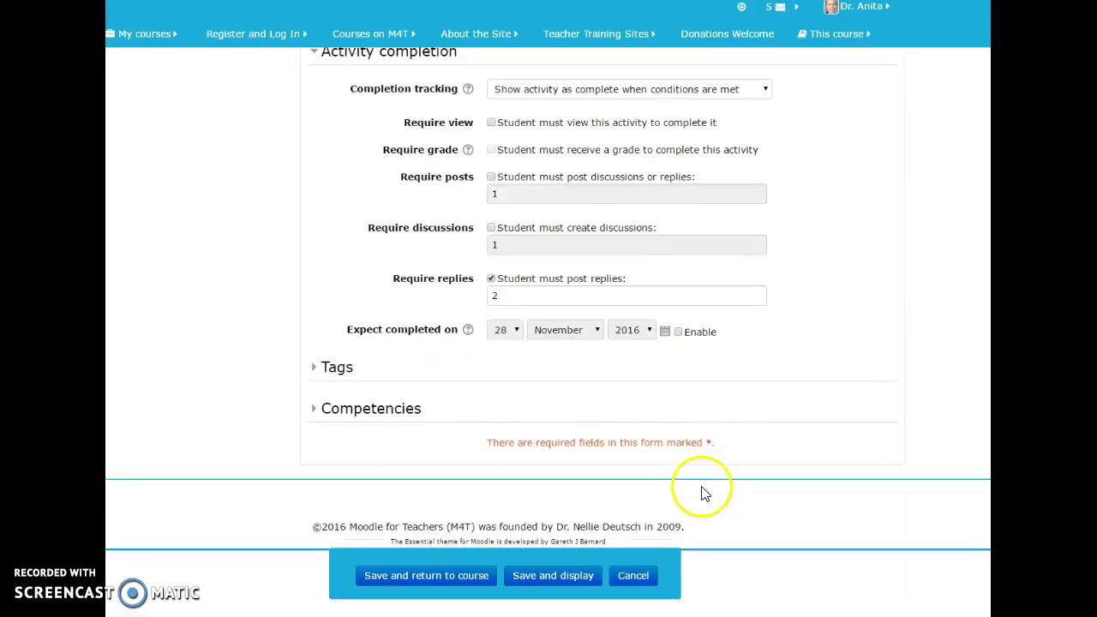
left_click(316, 369)
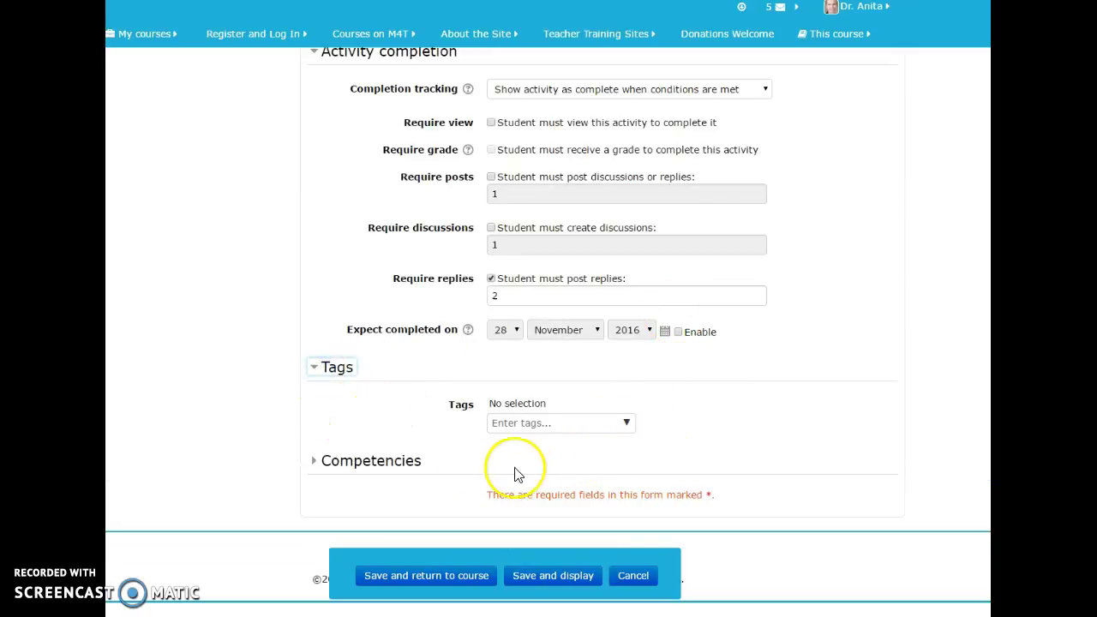
left_click(314, 462)
scroll(716, 446, "down", 3)
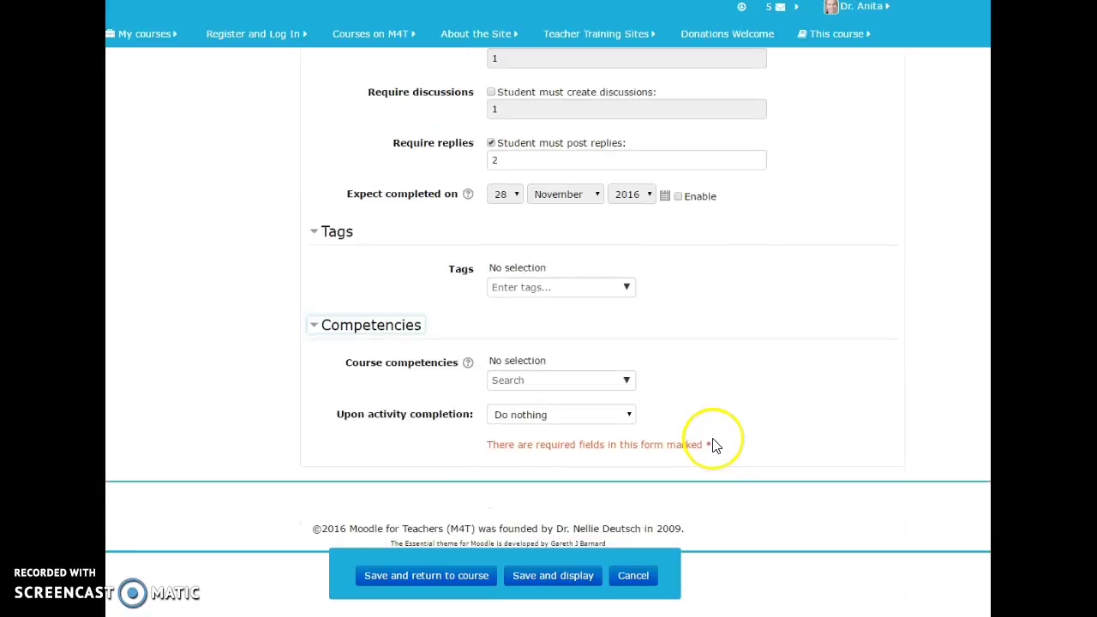
left_click(626, 383)
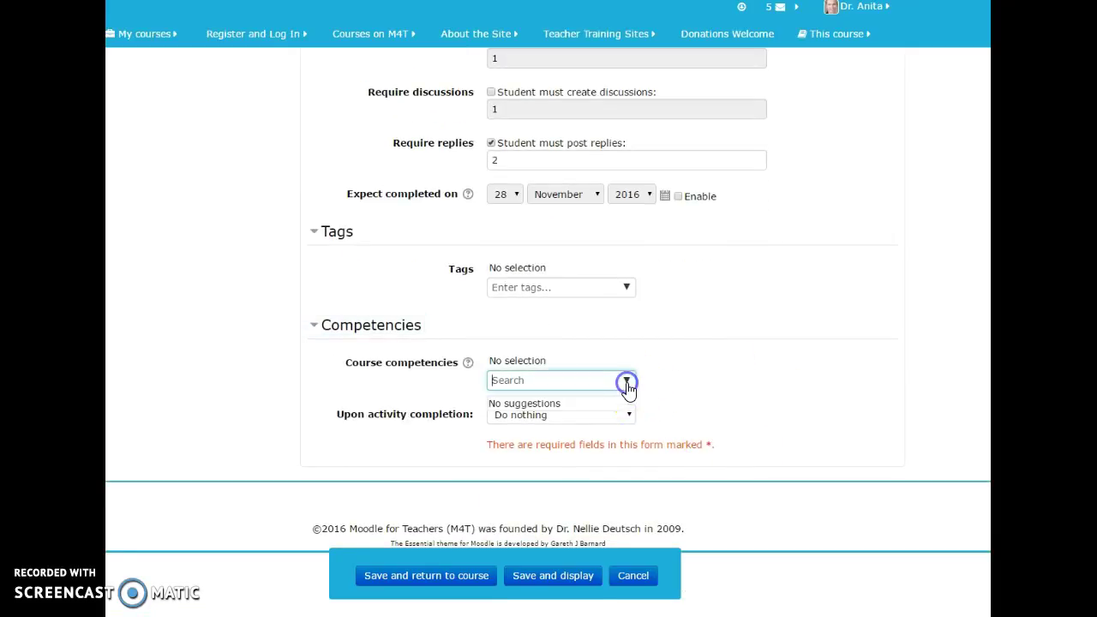
left_click(723, 371)
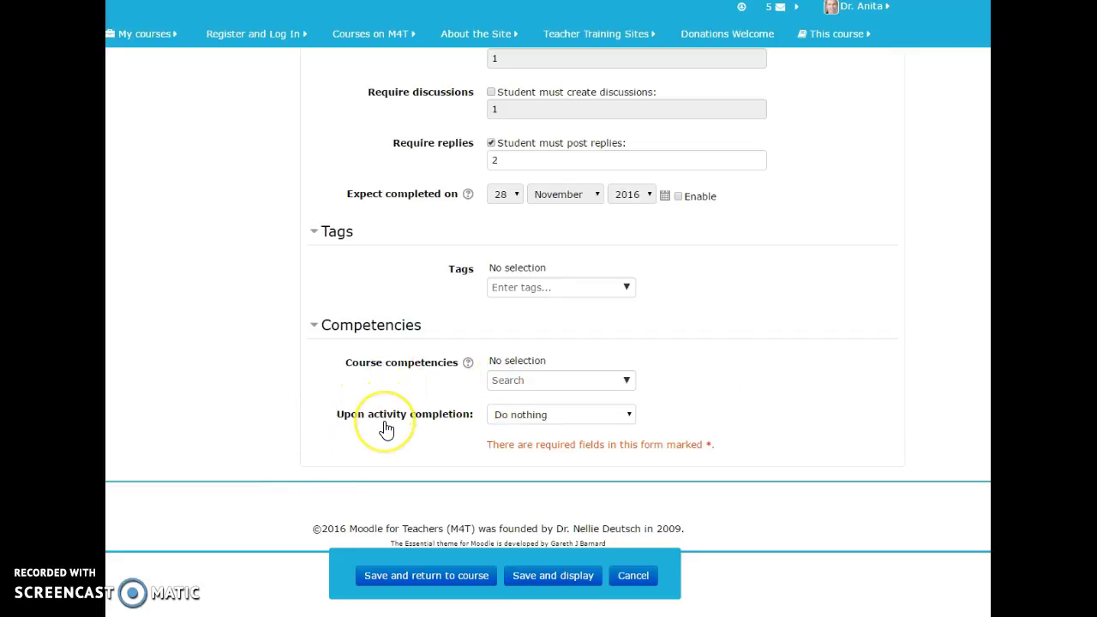
Keep Upon activity completion set to Do nothing.
left_click(628, 420)
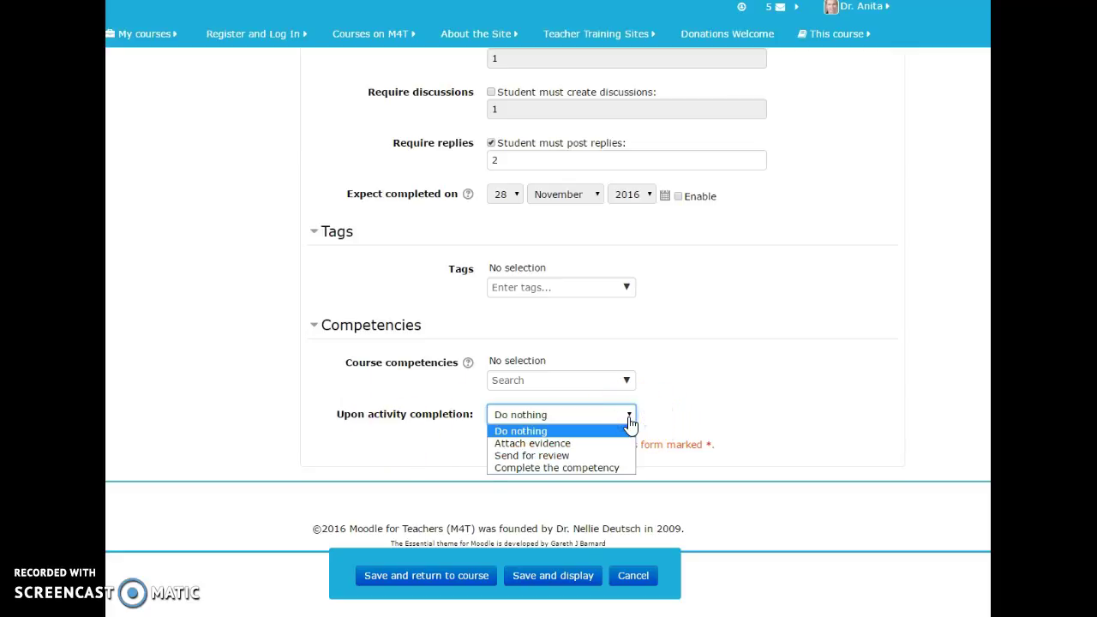
left_click_drag(629, 416, 628, 462)
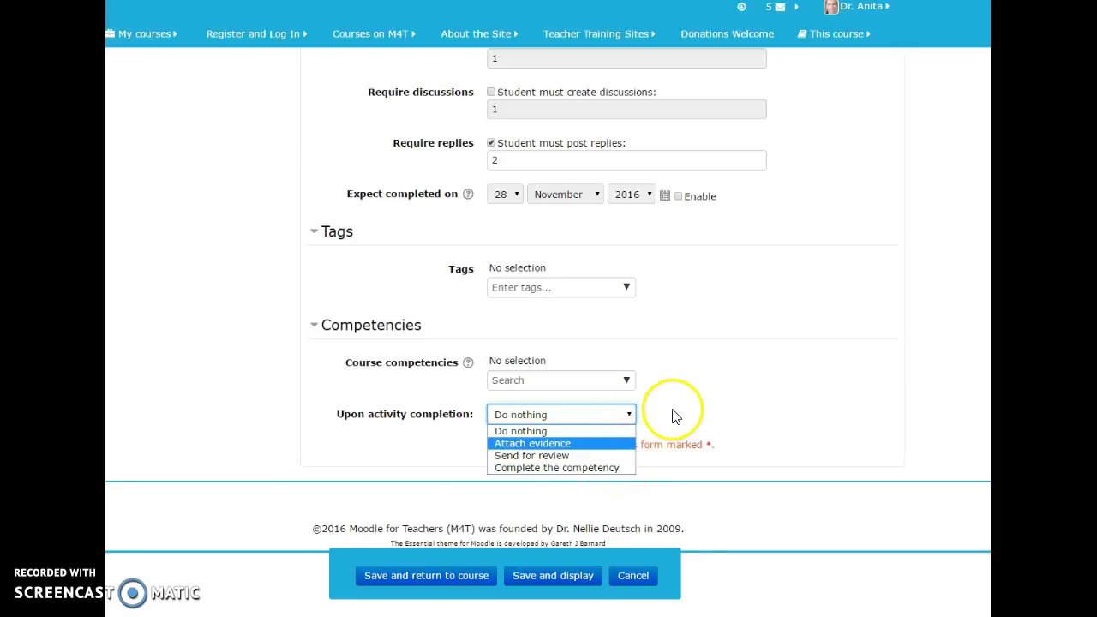
left_click(694, 400)
left_click_drag(761, 399, 774, 372)
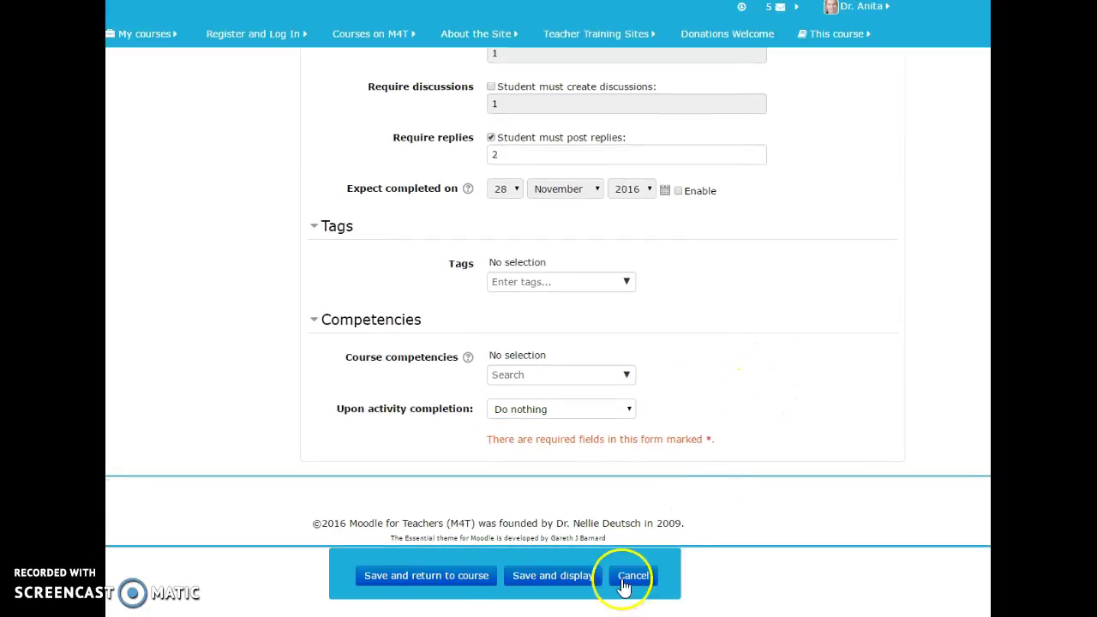
Save and return to the course, then review the new forum's description and rubric table.
left_click(397, 575)
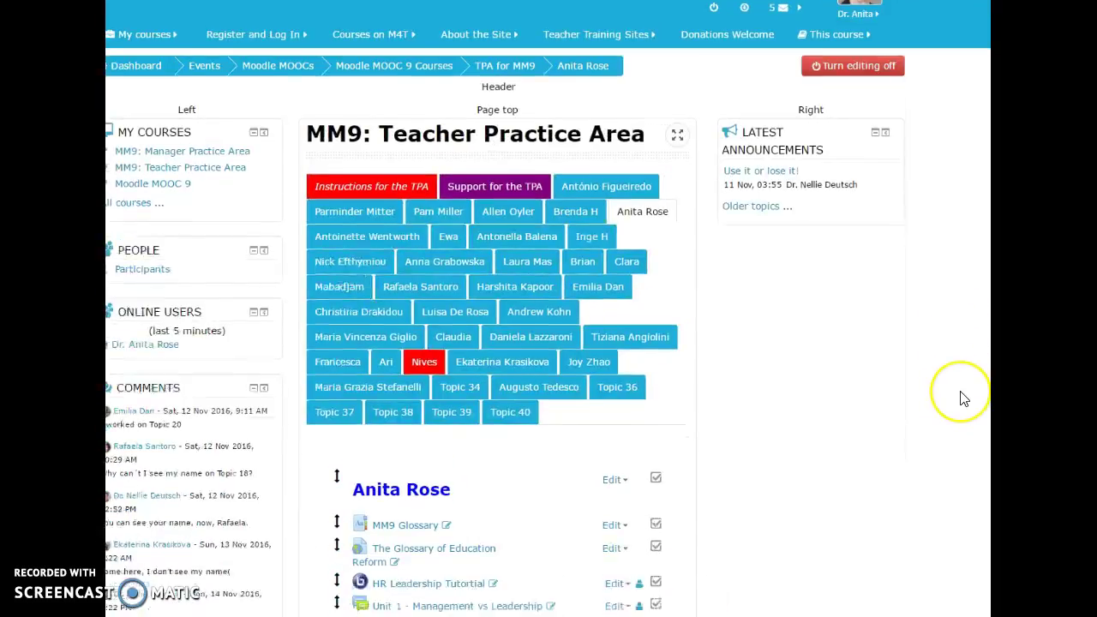
scroll(964, 397, "down", 2)
scroll(964, 397, "down", 2)
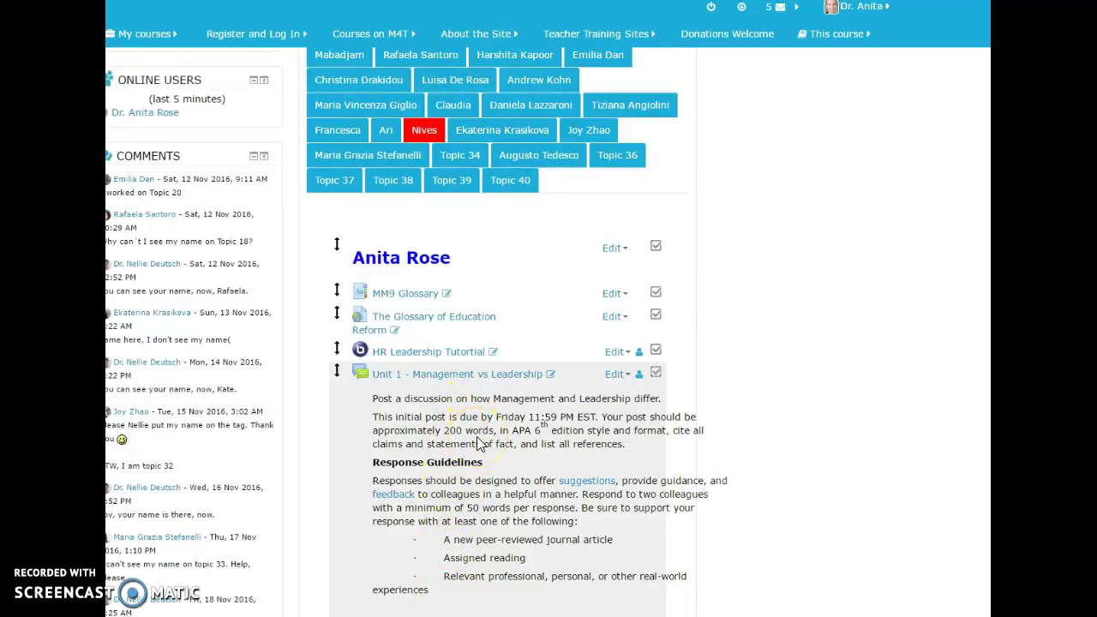
scroll(480, 443, "down", 3)
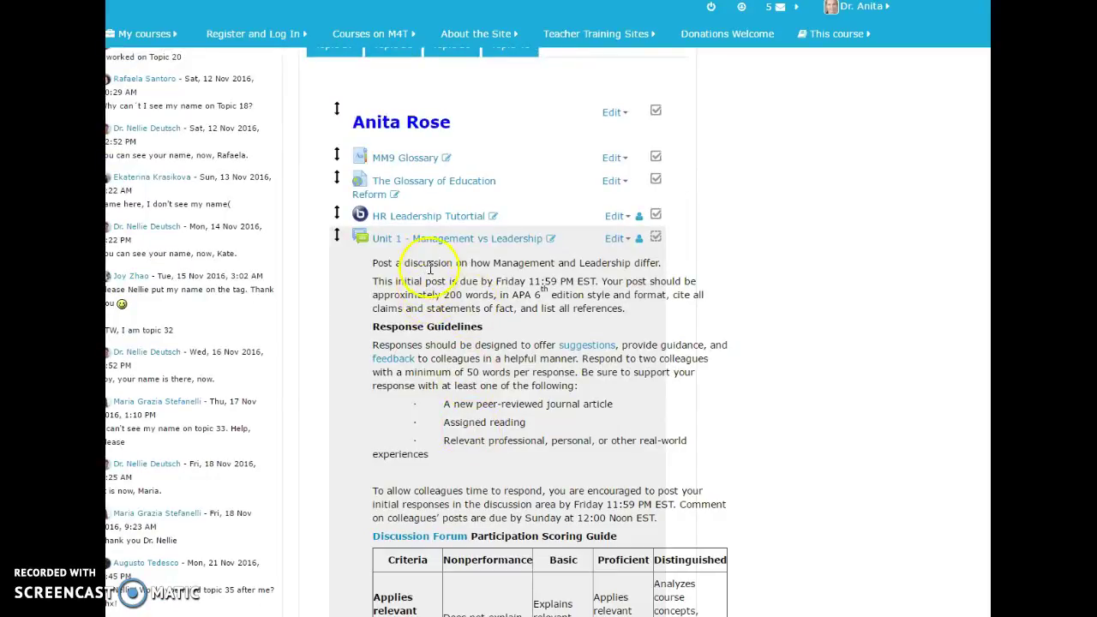
scroll(501, 446, "down", 6)
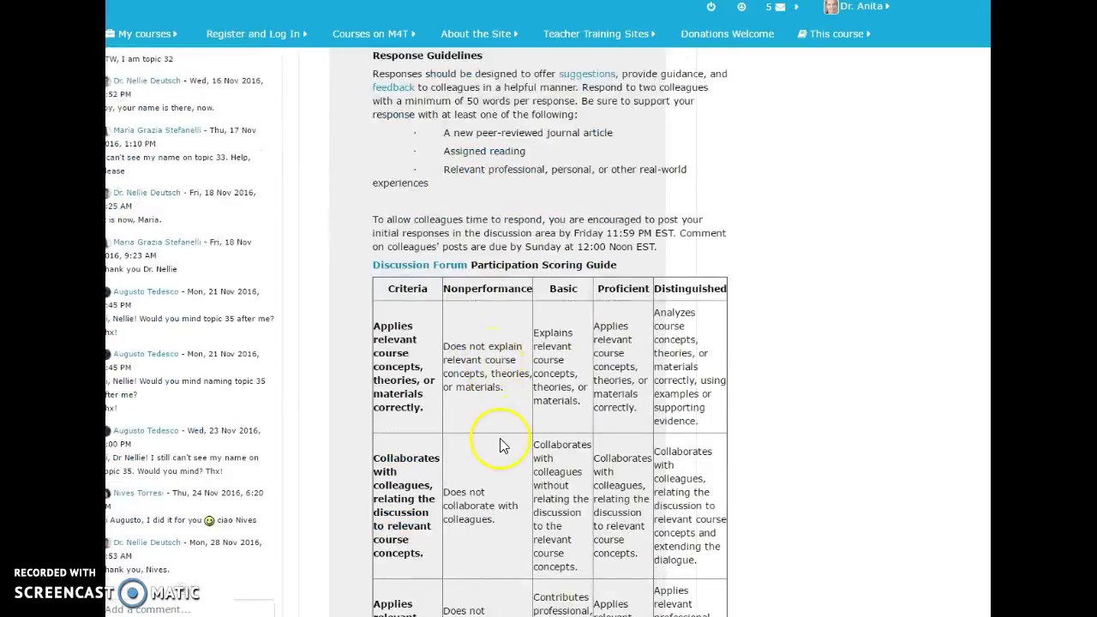
scroll(497, 407, "down", 4)
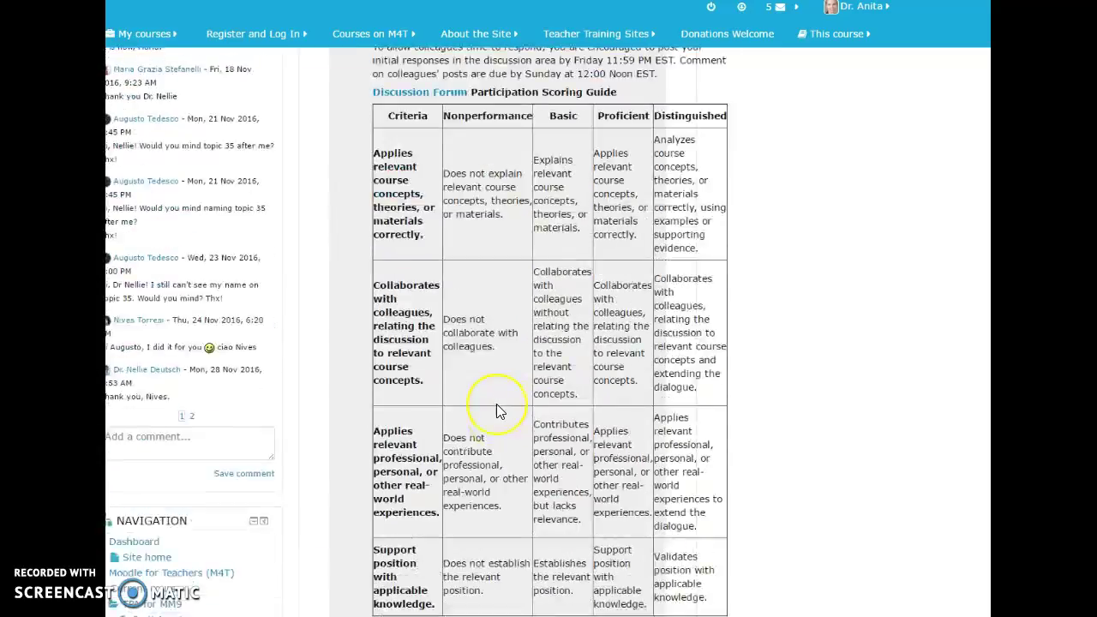
scroll(497, 404, "down", 4)
scroll(496, 404, "up", 11)
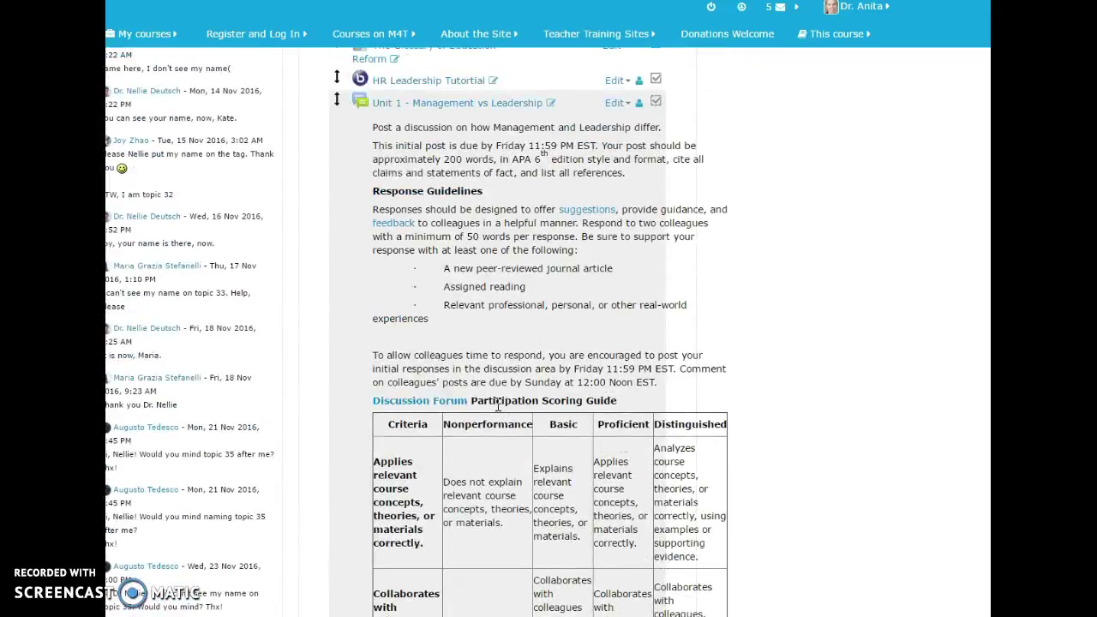
scroll(498, 406, "up", 3)
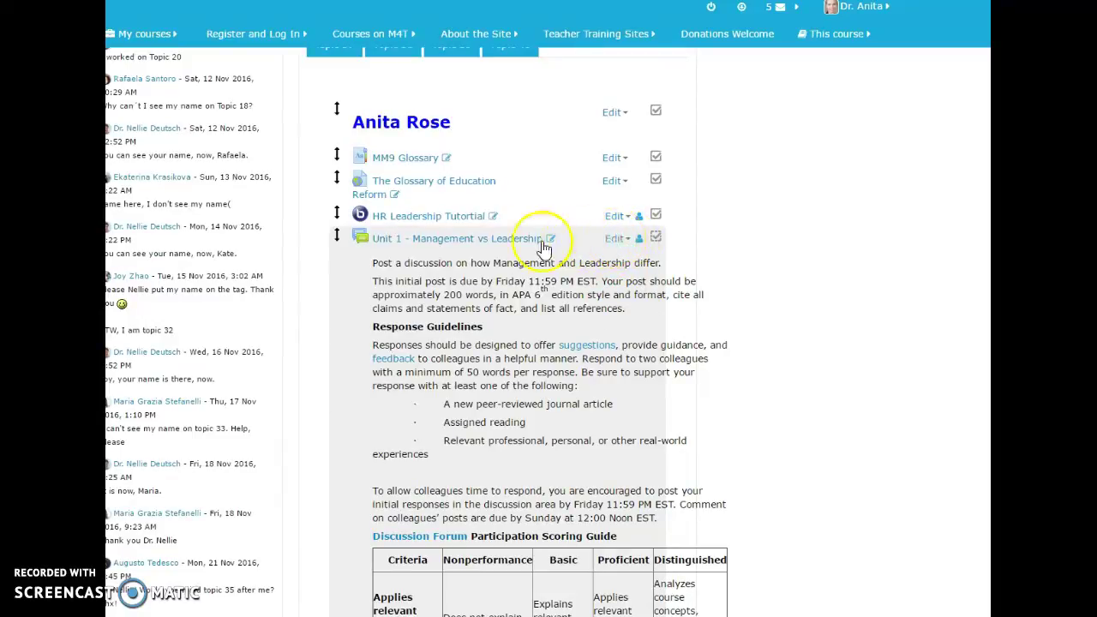
Open the Unit 1 - Management vs Leadership forum page and look over its description.
left_click(502, 241)
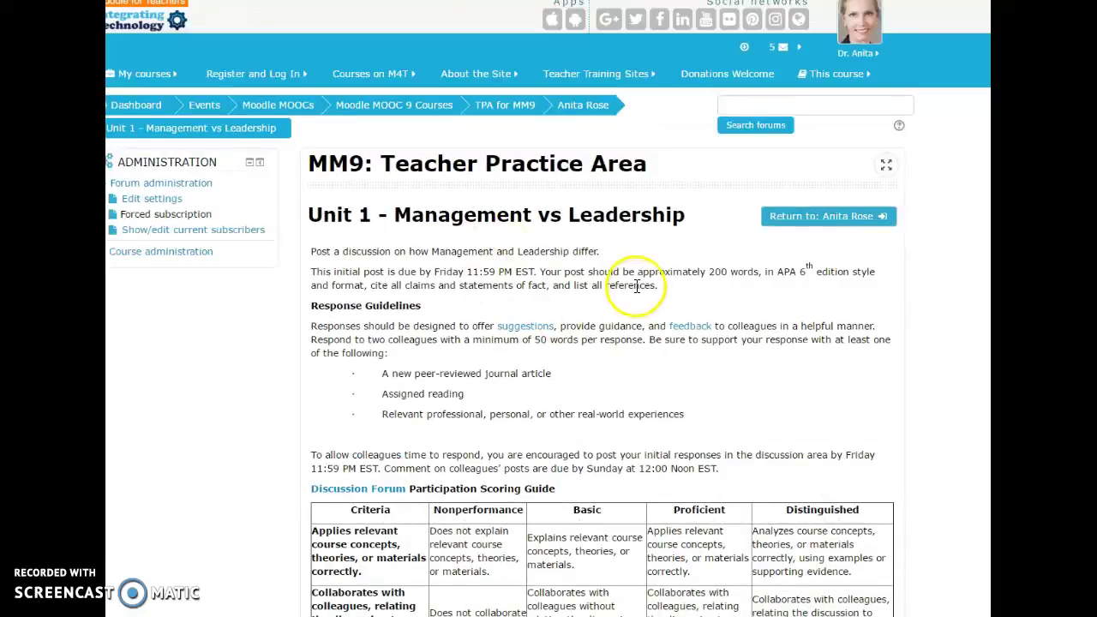
scroll(639, 287, "down", 4)
scroll(638, 287, "down", 1)
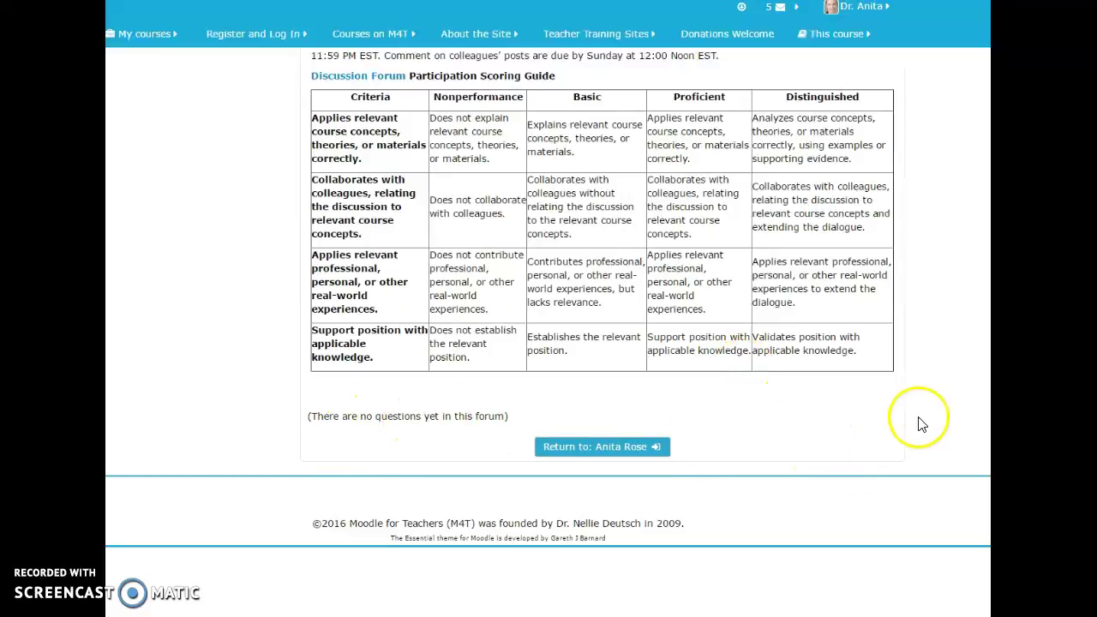
scroll(966, 367, "up", 3)
scroll(966, 366, "up", 2)
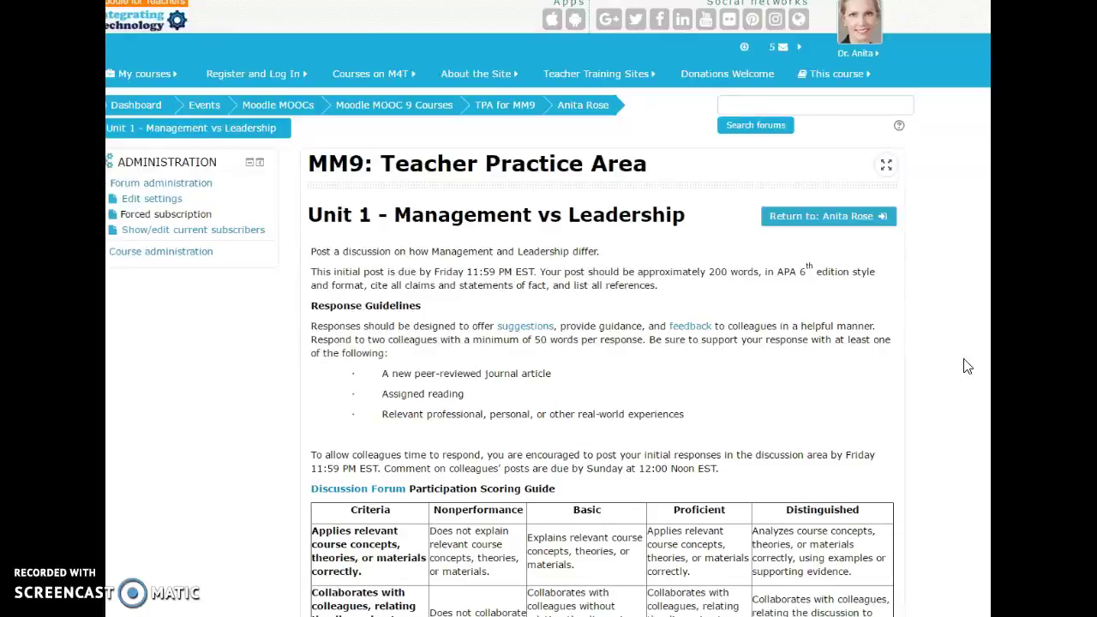
left_click(943, 361)
left_click(950, 362)
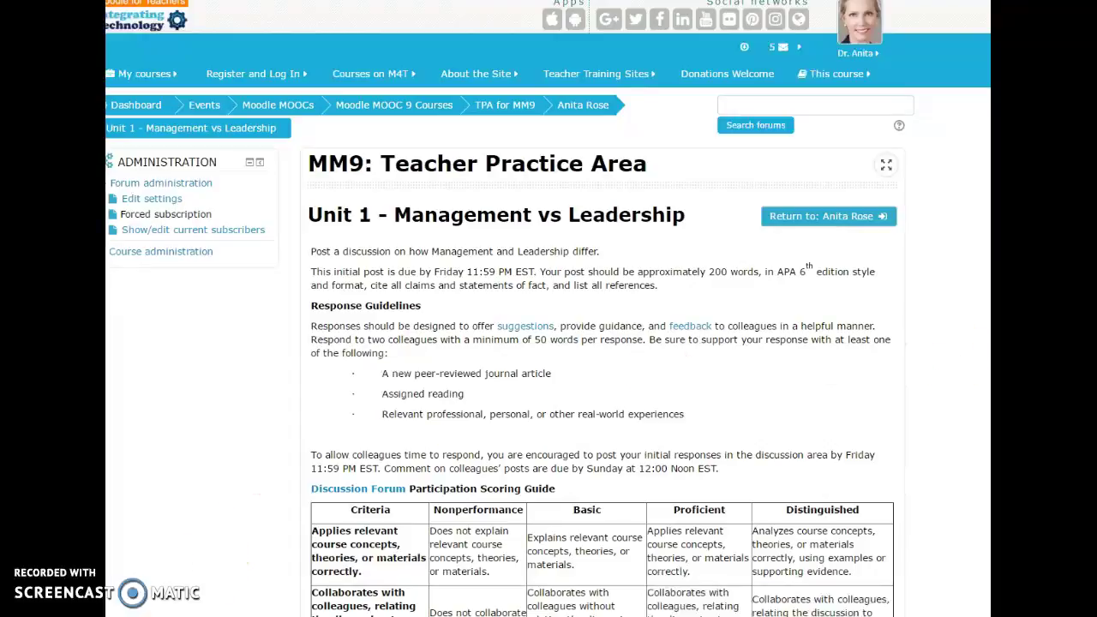